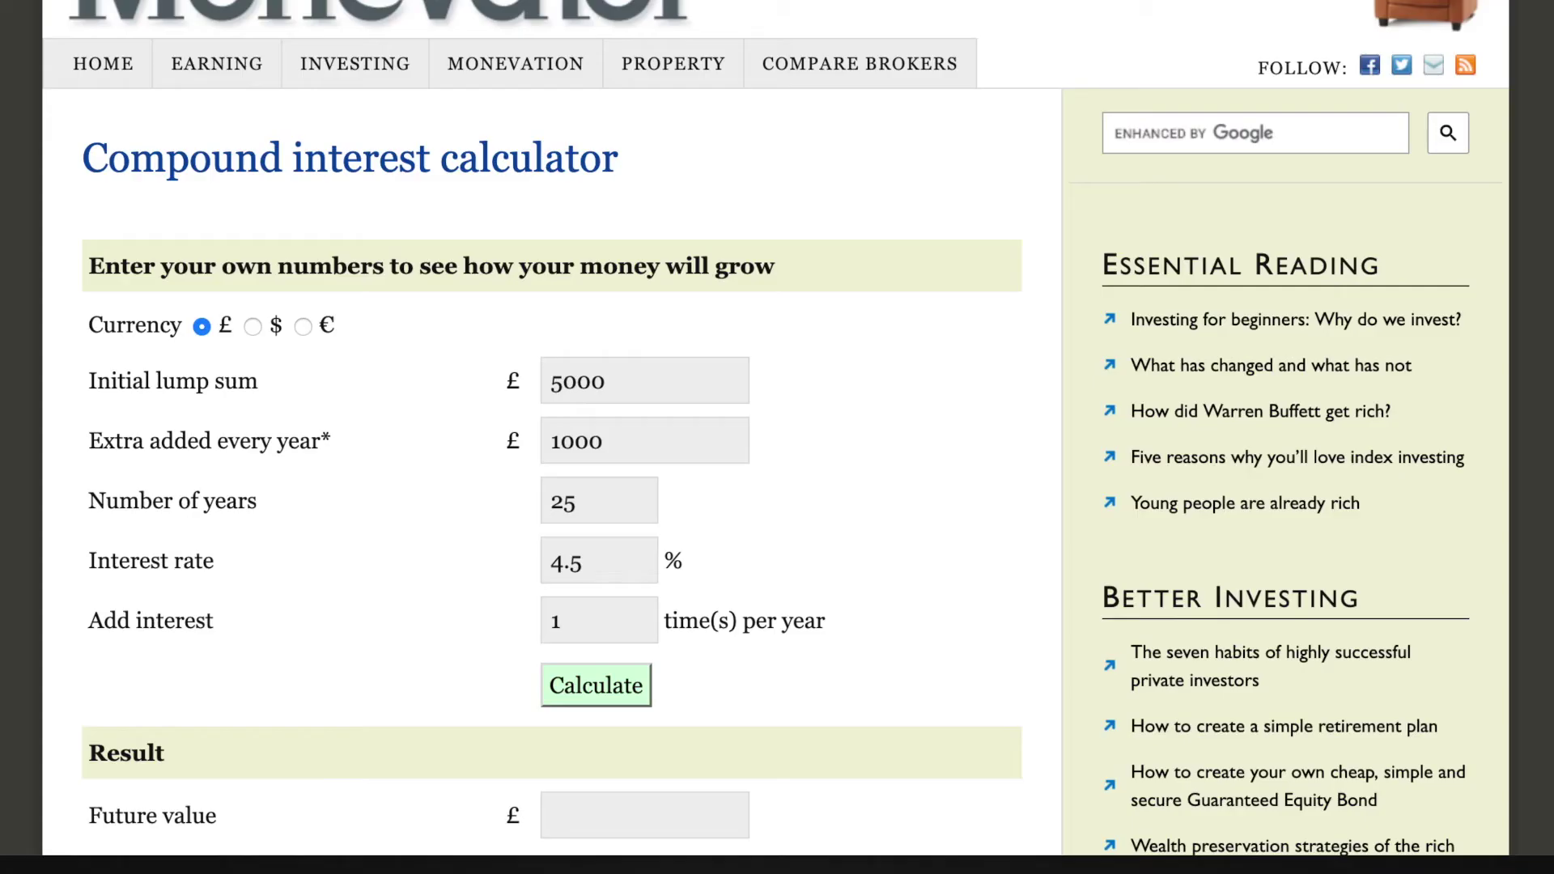
# Replace the 5000 lump sum with 2.00 and clear the 1000 yearly addition.
pyautogui.click(667, 391)
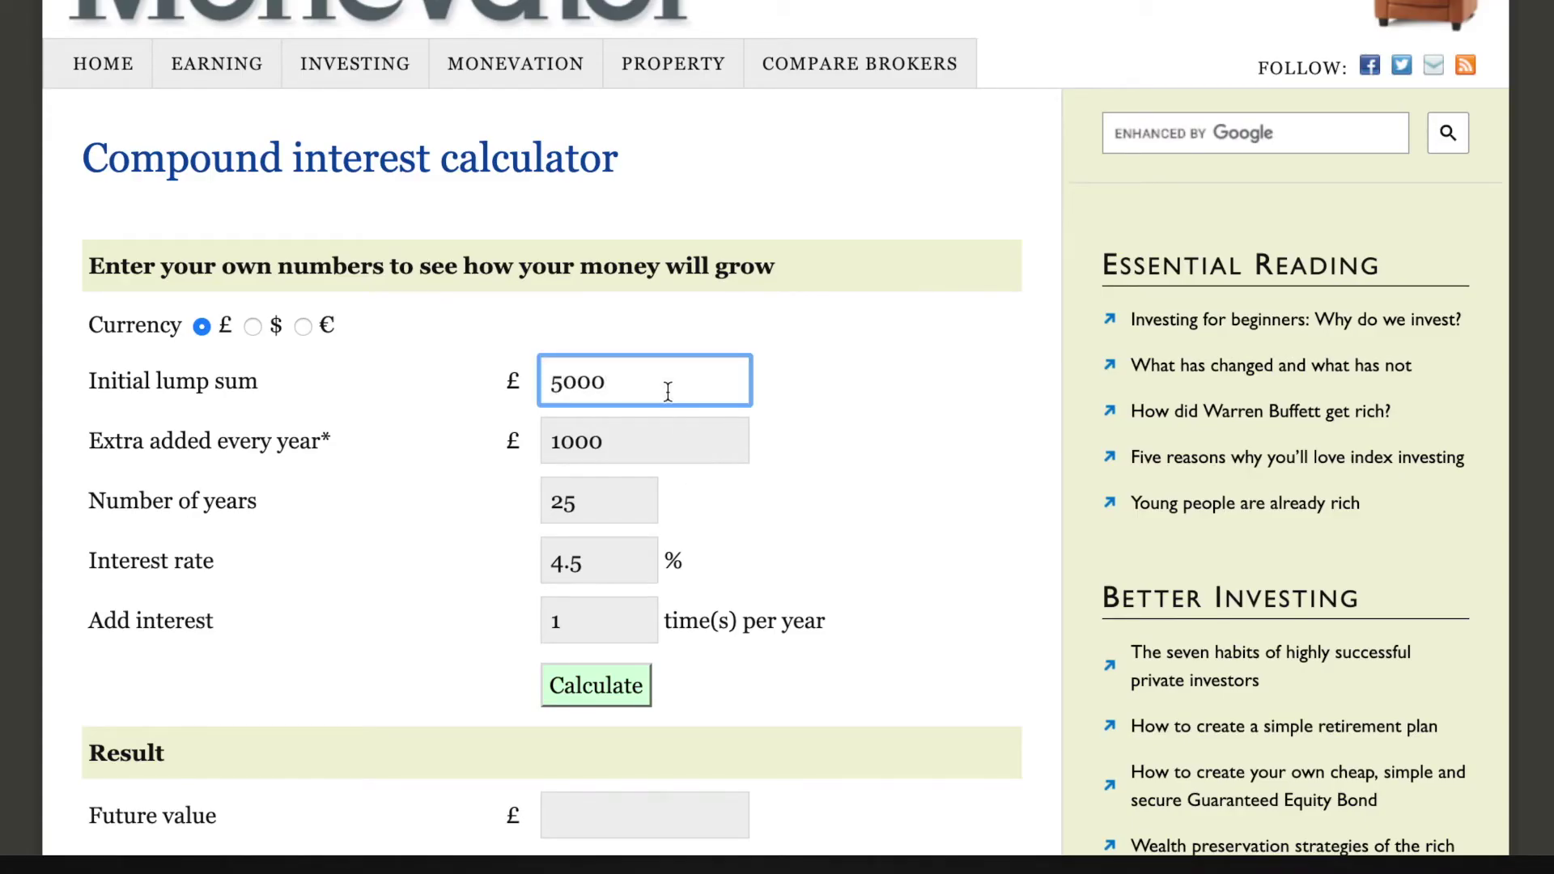
pyautogui.press('BackSpace')
pyautogui.press('BackSpace')
pyautogui.press('BackSpace')
pyautogui.press('BackSpace')
pyautogui.write('2.00')
pyautogui.click(600, 440)
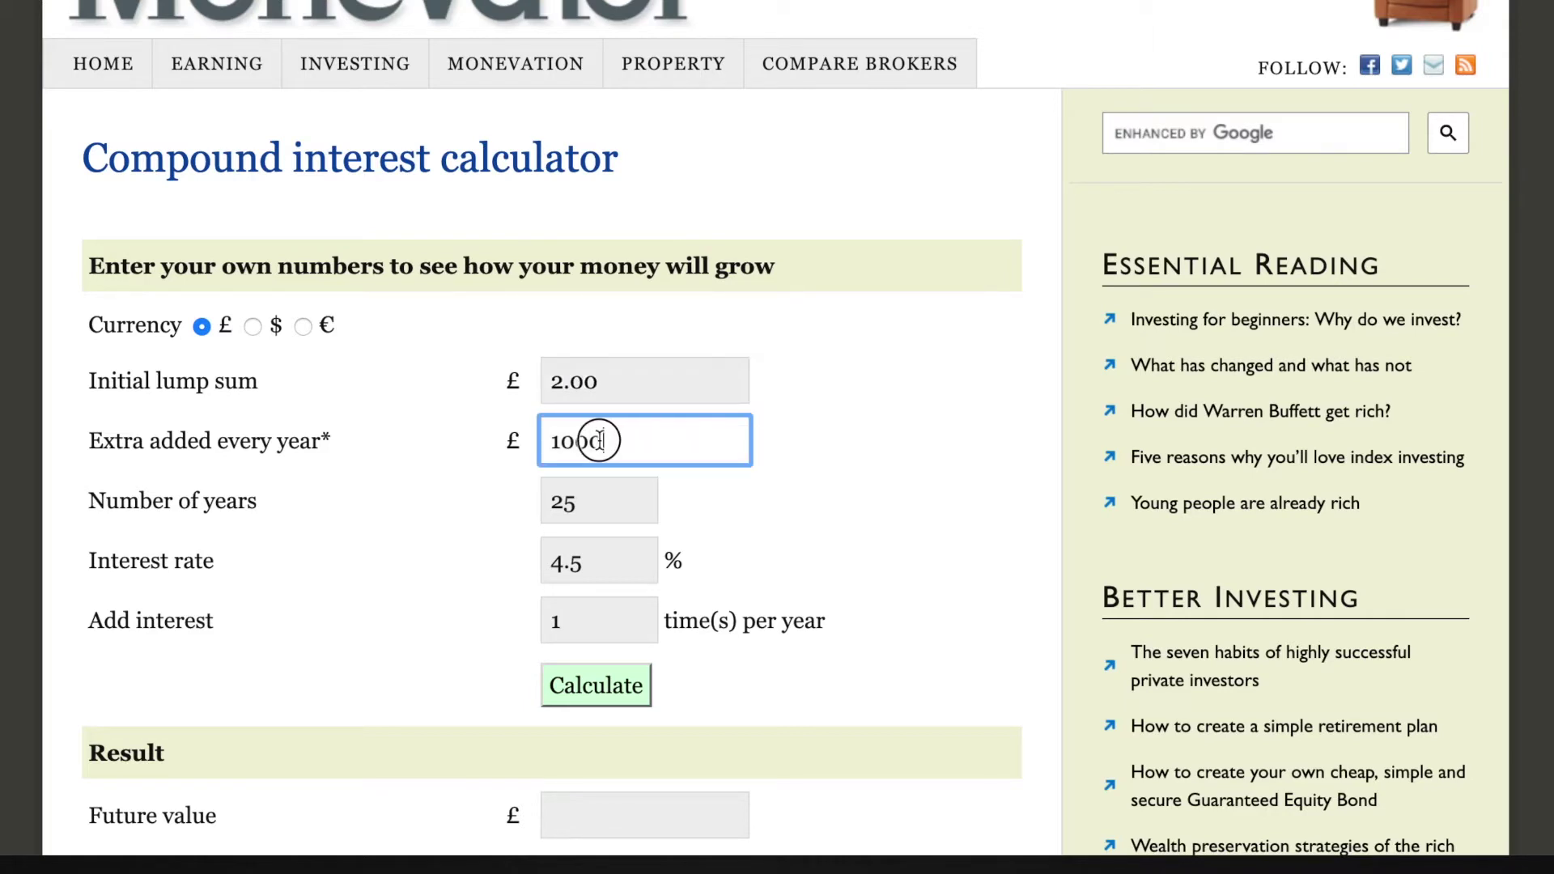
pyautogui.moveTo(599, 441); pyautogui.dragTo(489, 441)
pyautogui.press('BackSpace')
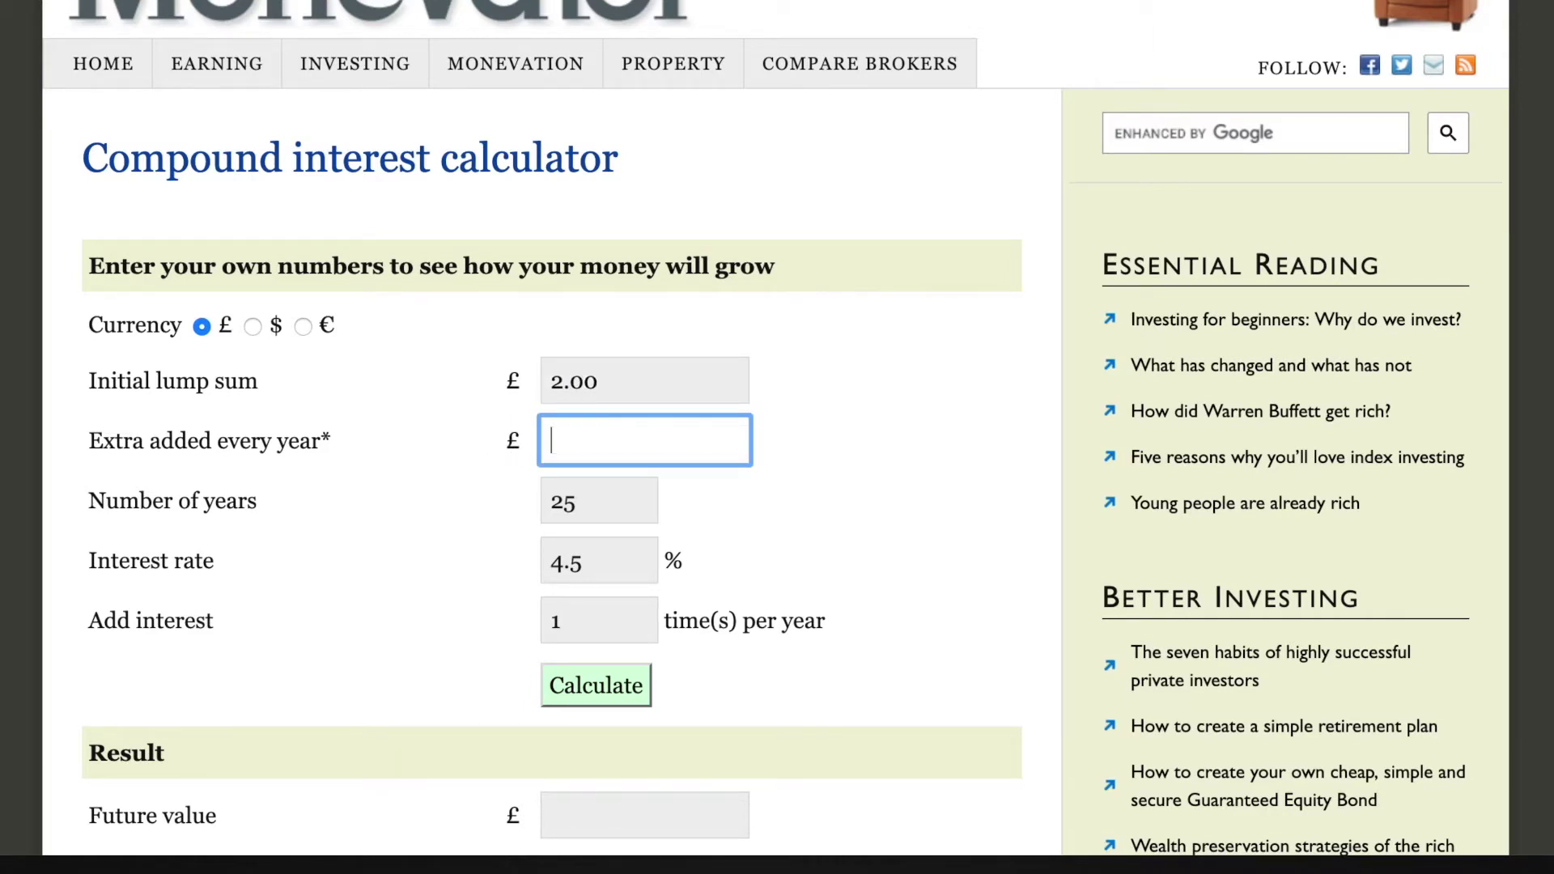
# Set the interest rate to 0.01% and the term to 50 years, then calculate (£2.01).
pyautogui.click(601, 553)
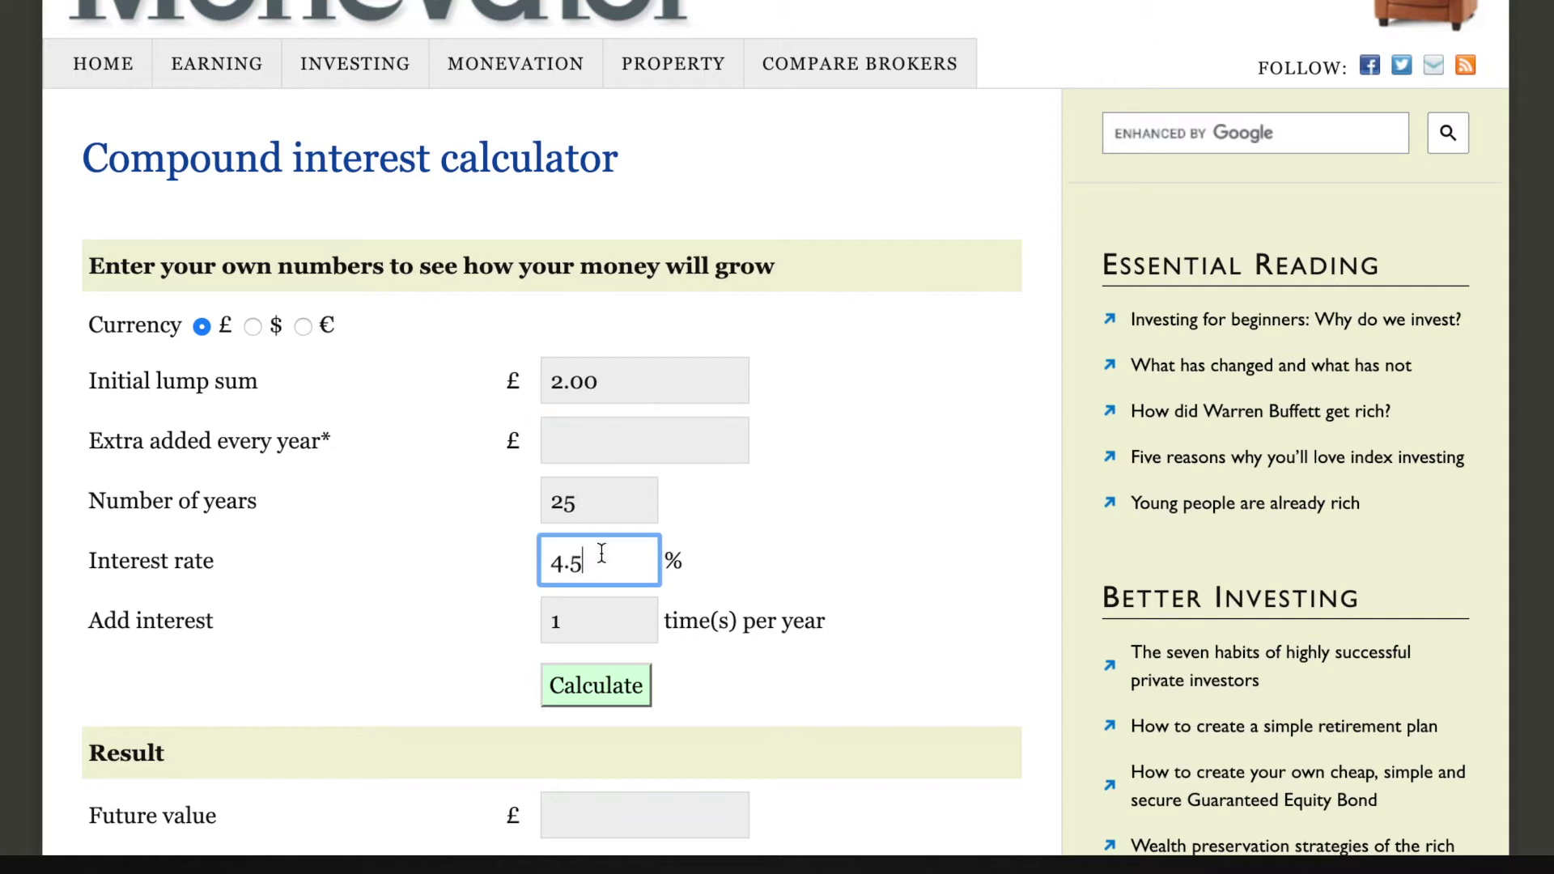
pyautogui.press('BackSpace')
pyautogui.press('BackSpace')
pyautogui.press('BackSpace')
pyautogui.write('0.01')
pyautogui.moveTo(615, 502); pyautogui.dragTo(443, 506)
pyautogui.write('50')
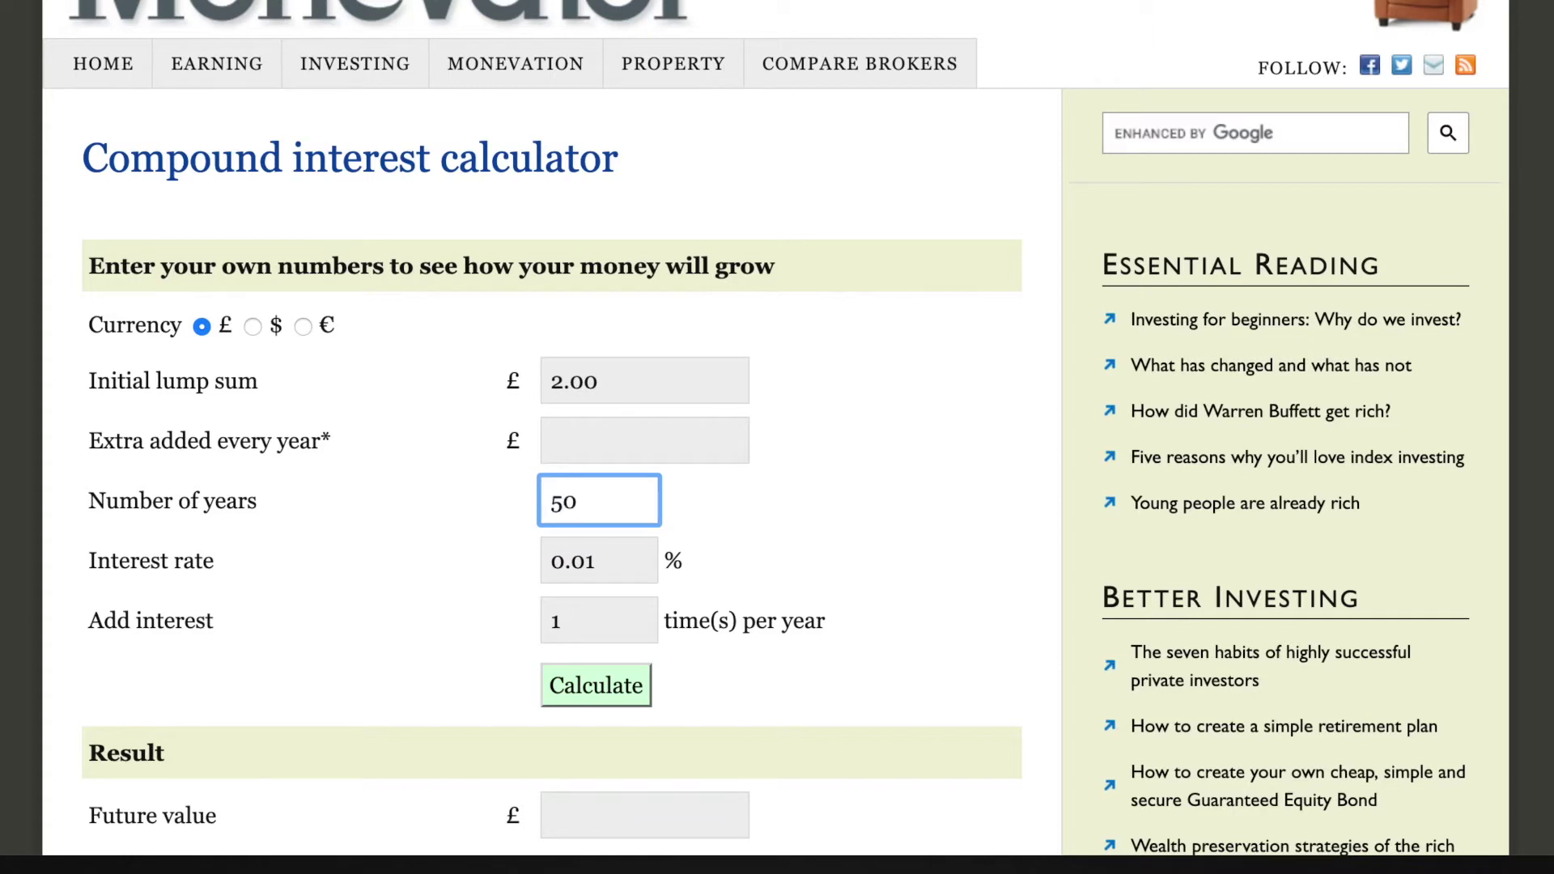
pyautogui.scroll(-3, 790, 576)
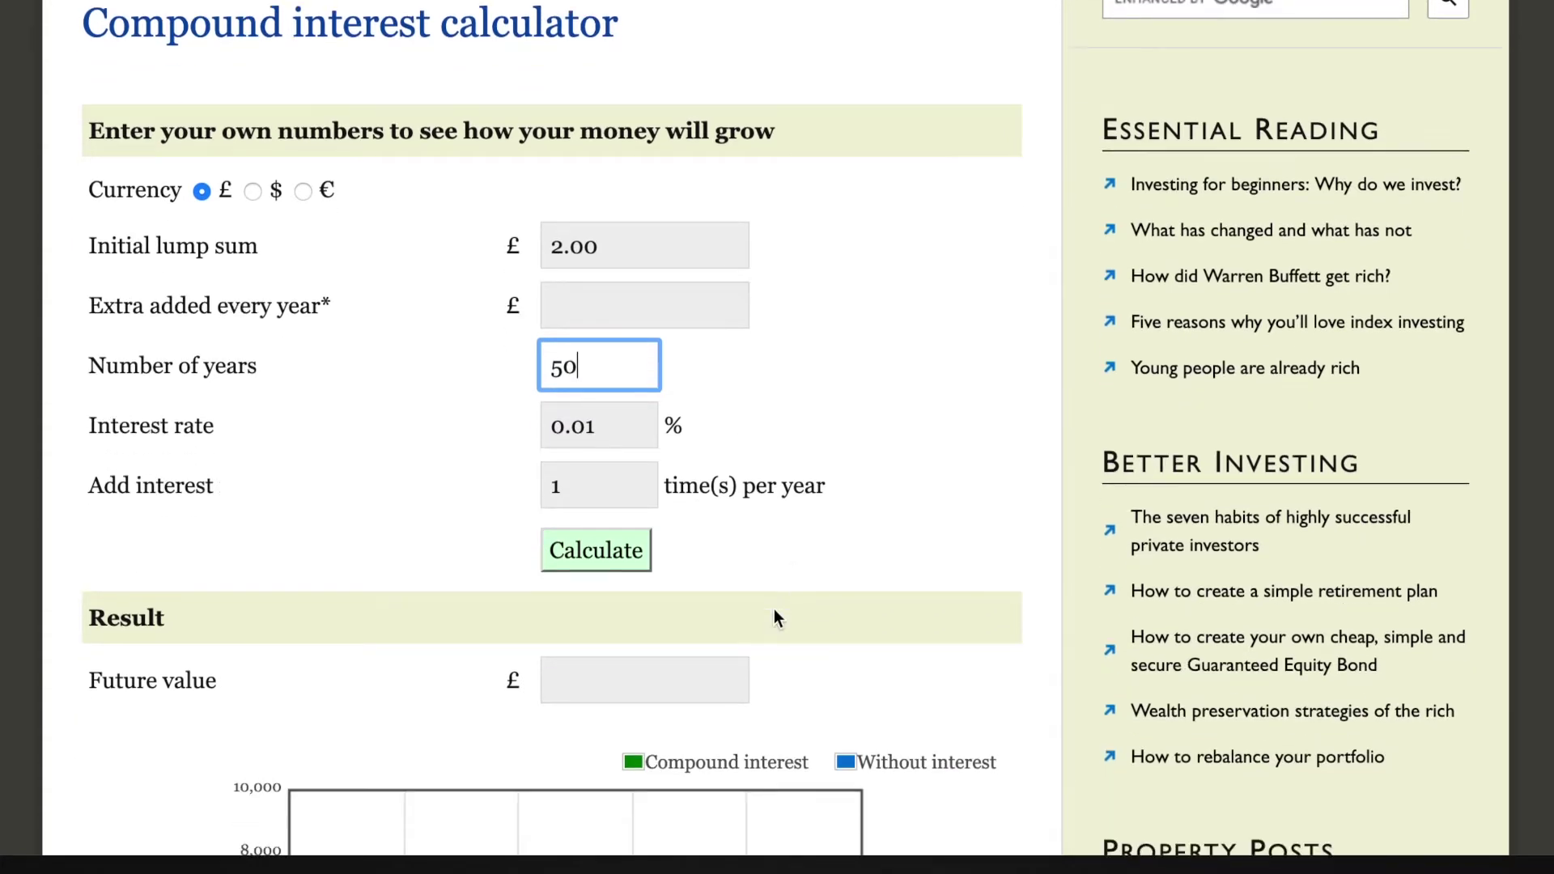
pyautogui.click(595, 468)
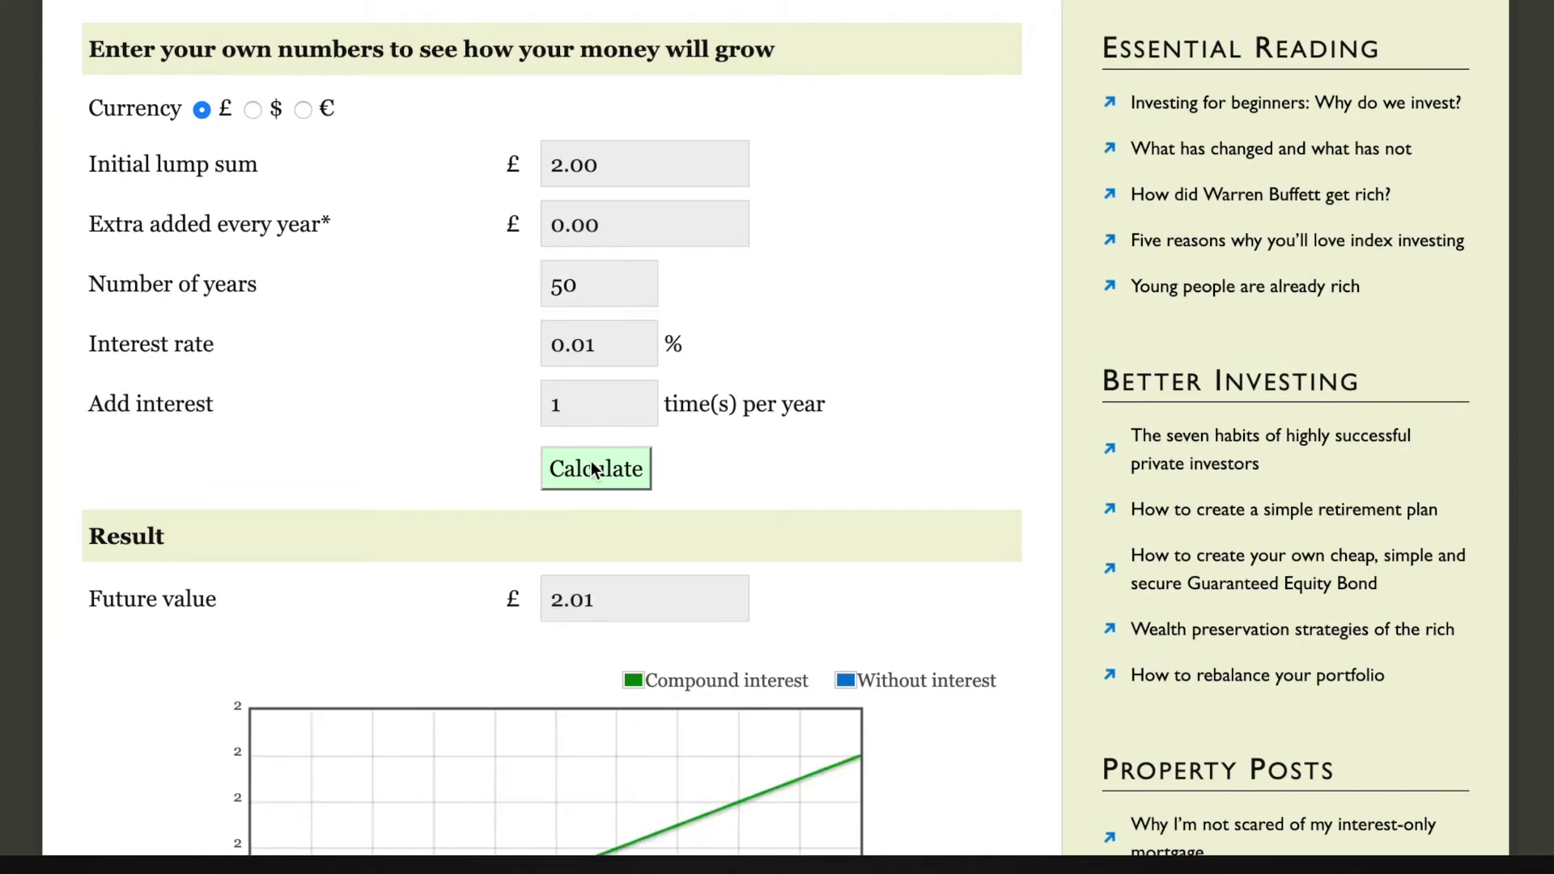
pyautogui.scroll(-2, 624, 516)
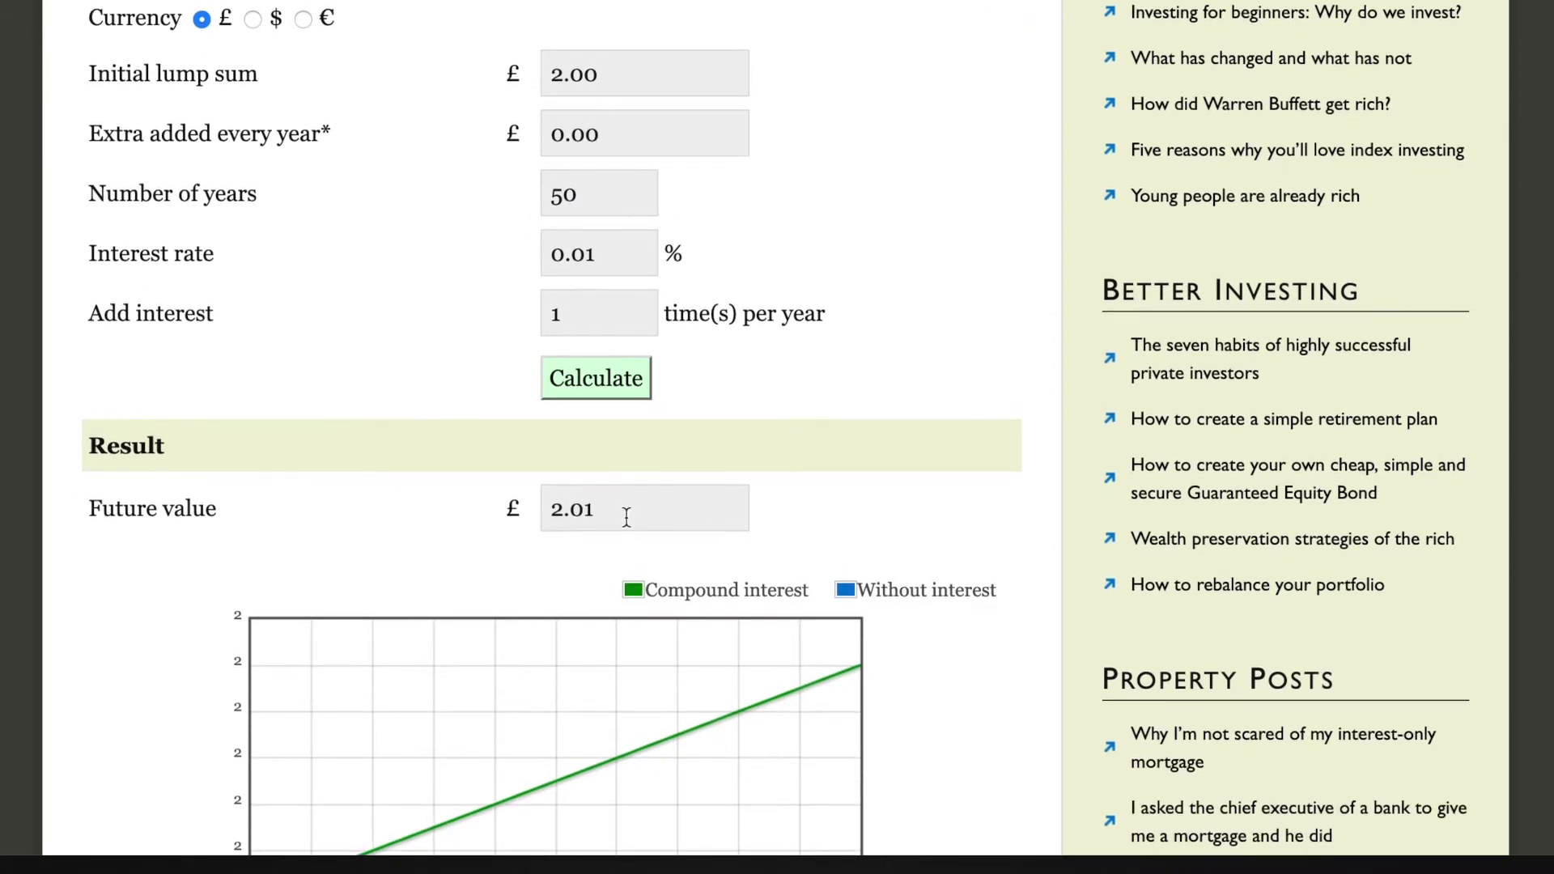
pyautogui.scroll(-1, 626, 517)
pyautogui.scroll(-1, 626, 516)
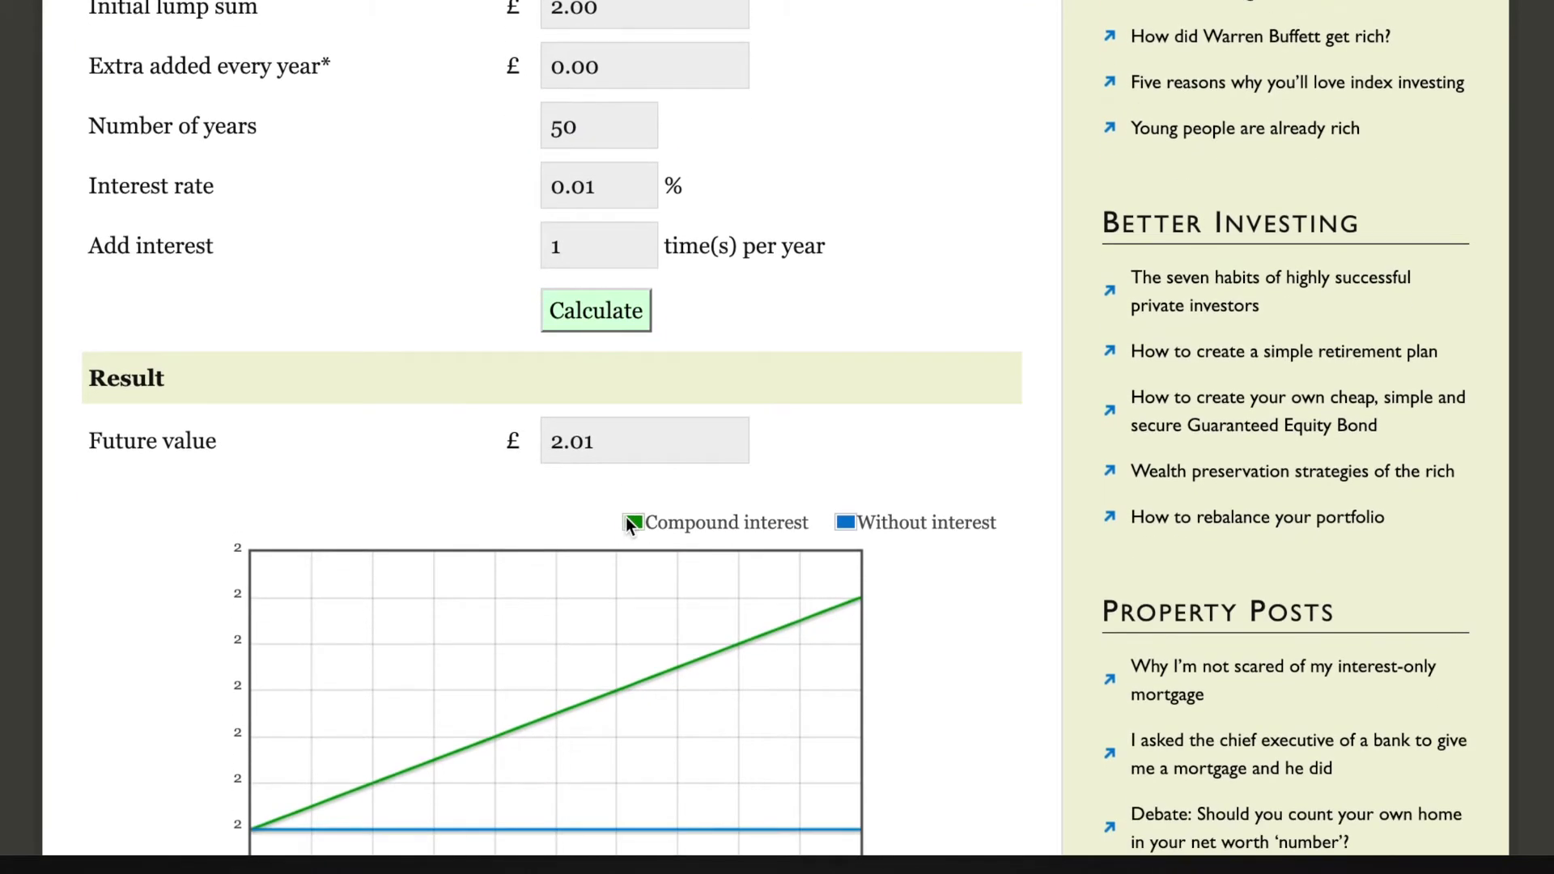
pyautogui.scroll(-2, 629, 524)
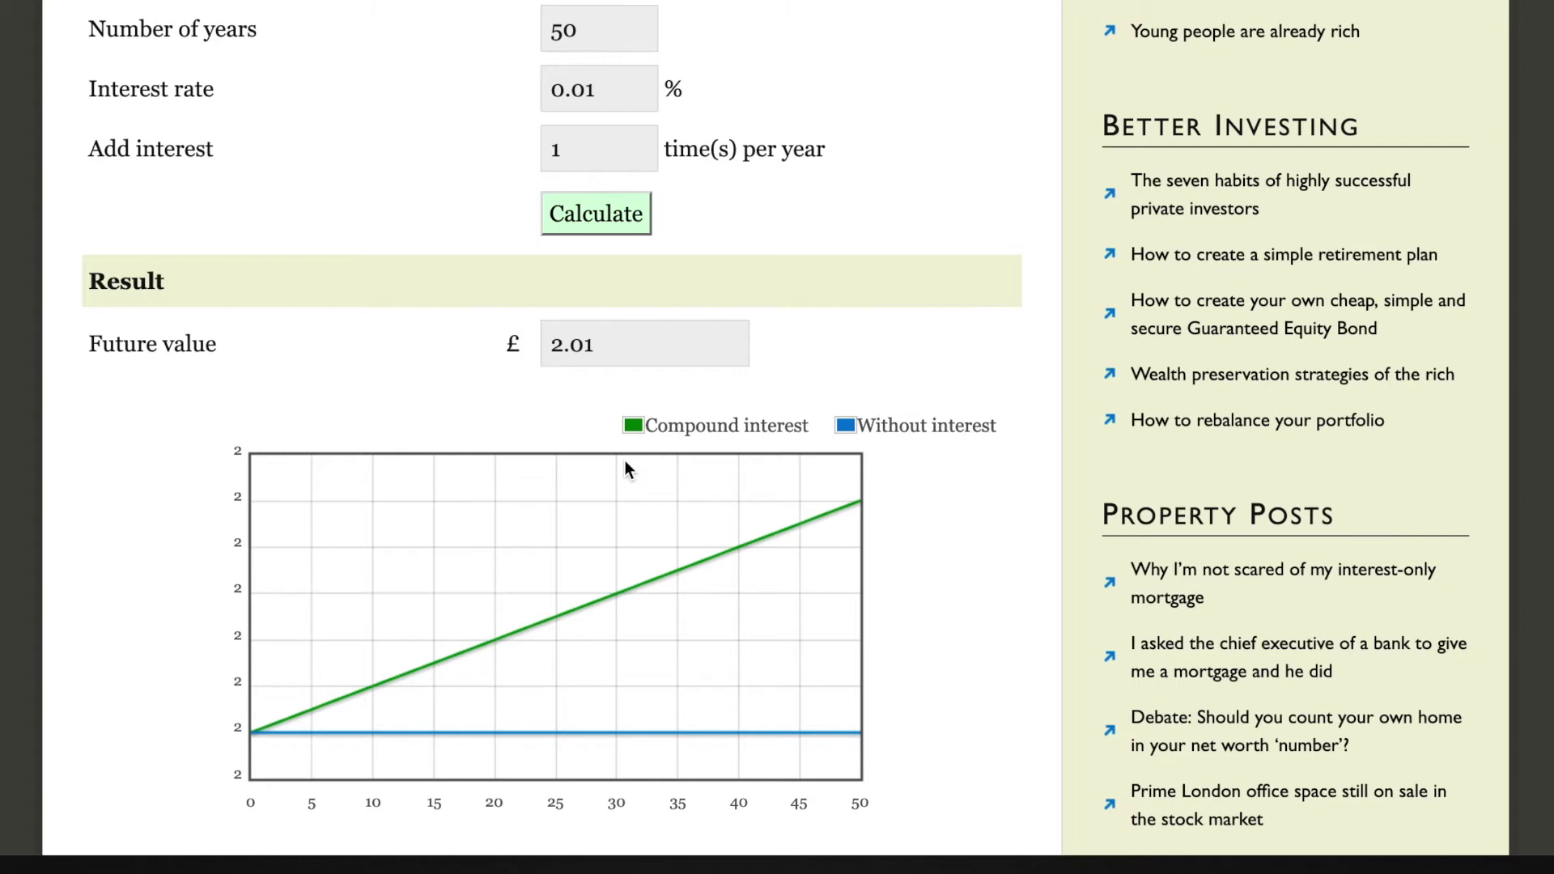
pyautogui.scroll(2, 625, 460)
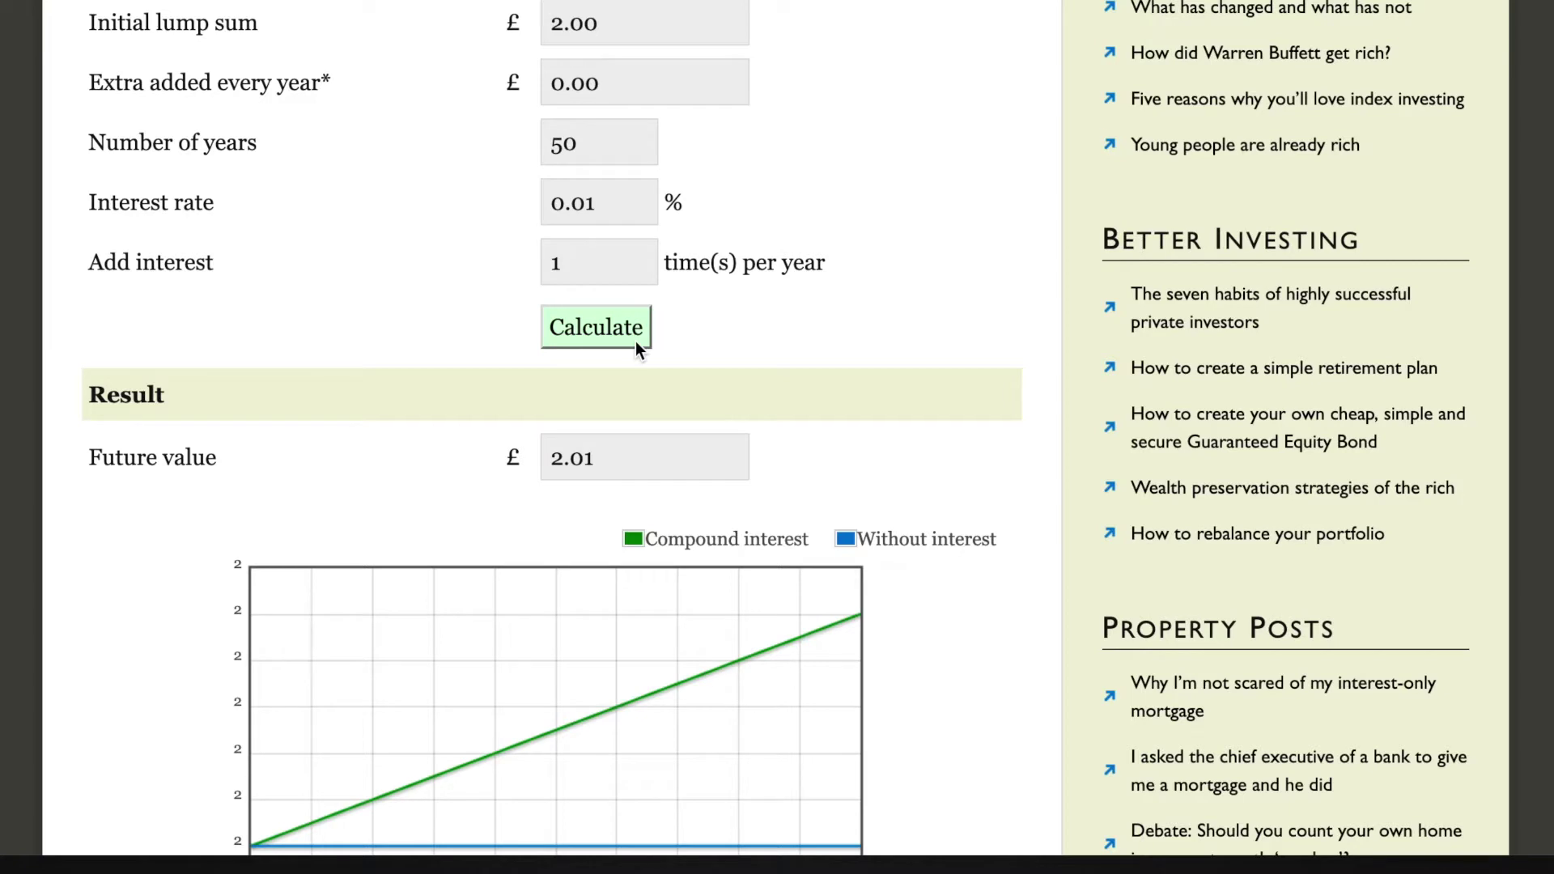
# Change the interest rate from 0.01% to 39.9%.
pyautogui.click(615, 199)
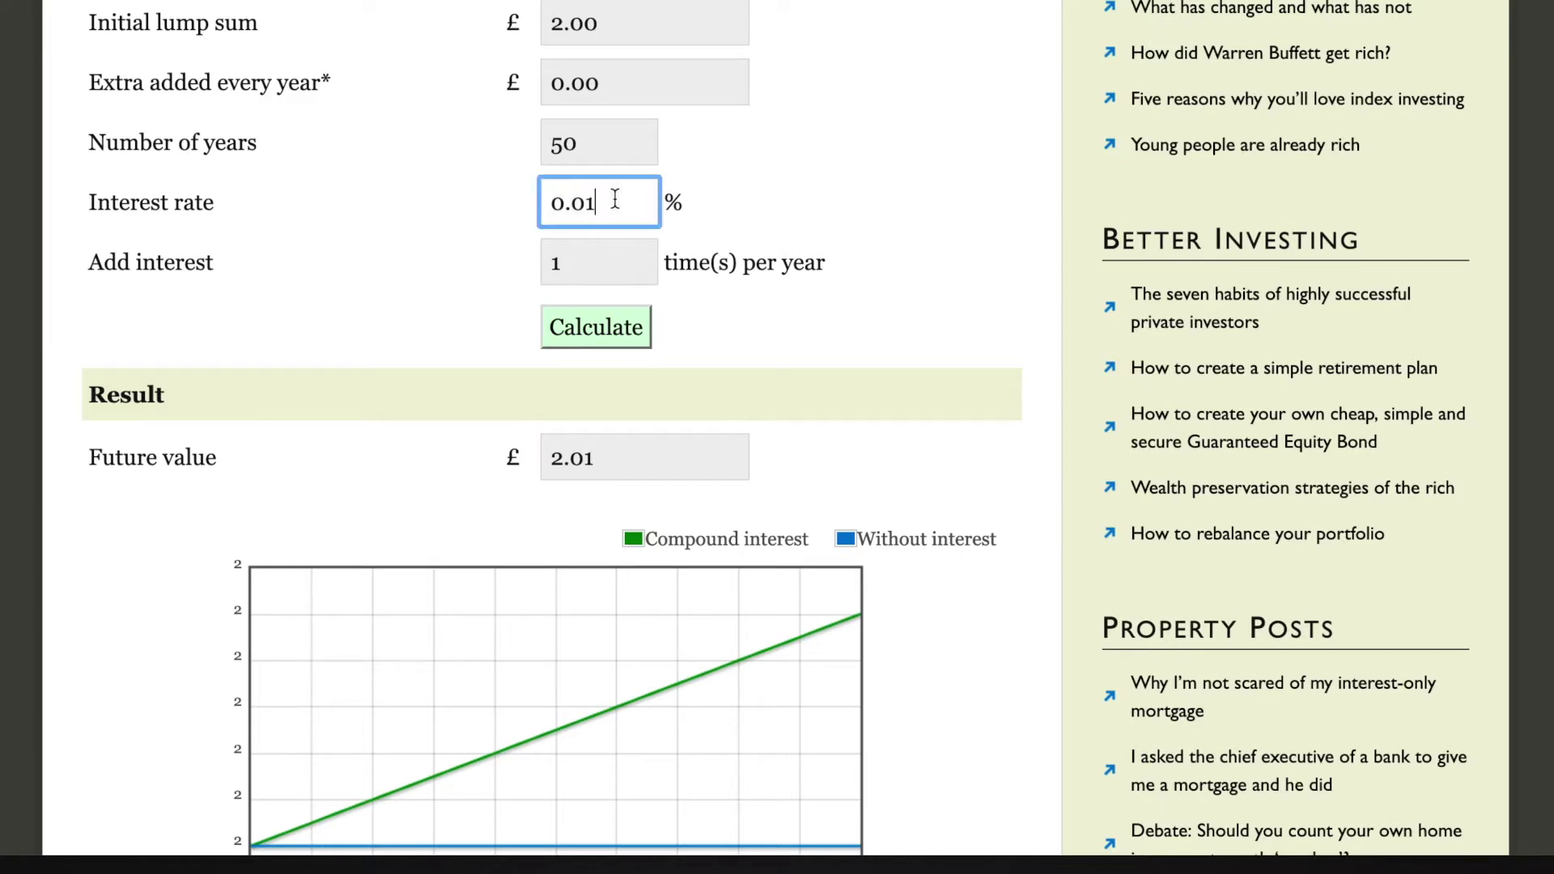
pyautogui.press('BackSpace')
pyautogui.press('BackSpace')
pyautogui.press('BackSpace')
pyautogui.press('BackSpace')
pyautogui.write('39.9')
pyautogui.scroll(1, 696, 223)
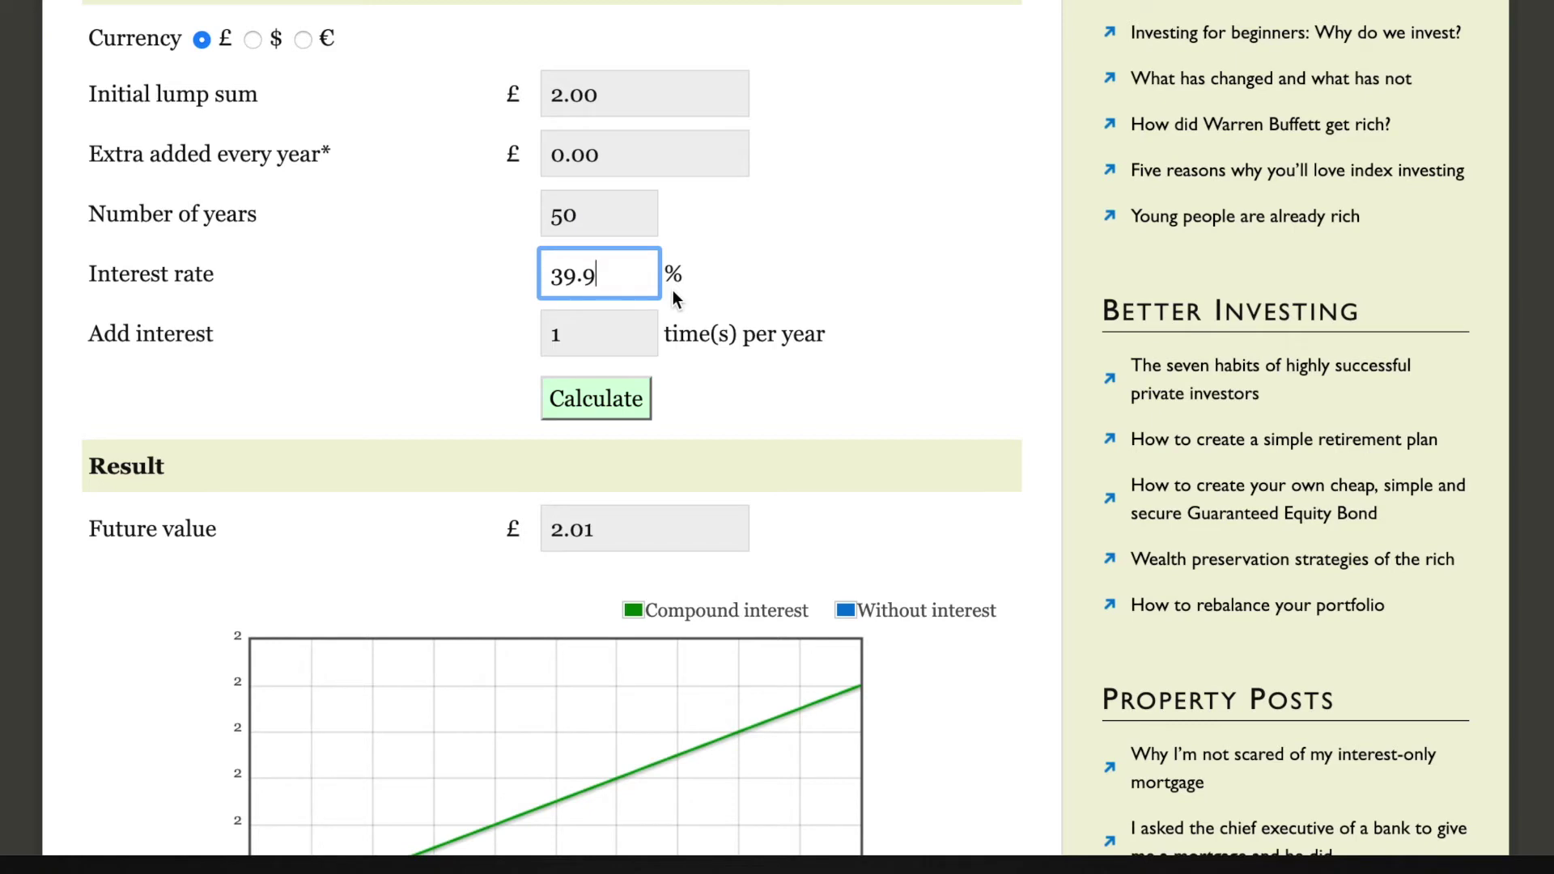
pyautogui.scroll(-1, 678, 385)
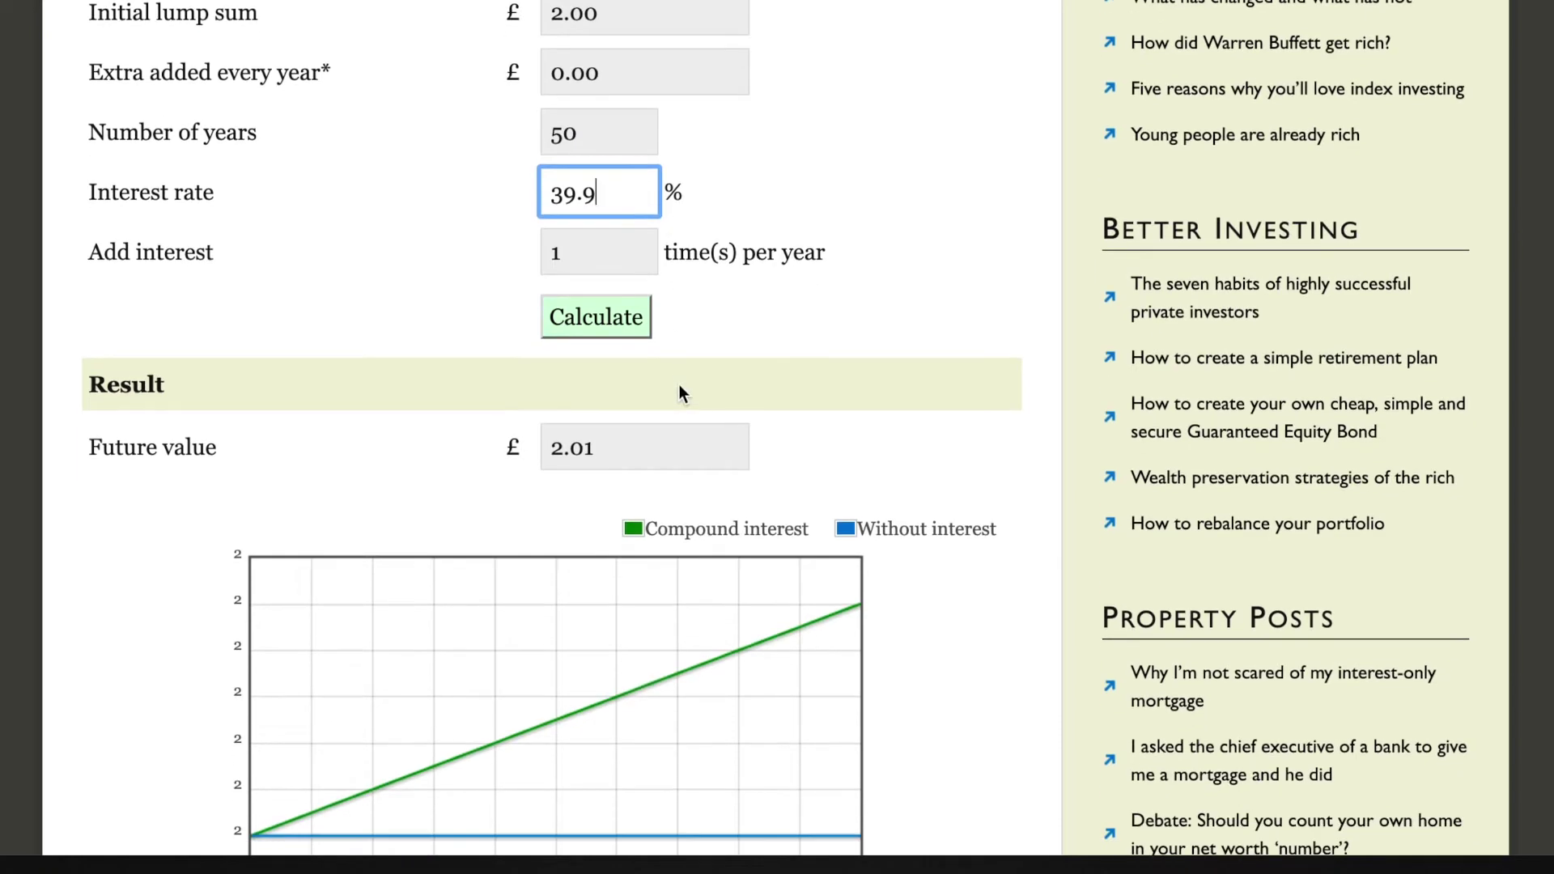
# Recalculate to get £39,076,505.61 and review the result and growth chart.
pyautogui.click(623, 319)
pyautogui.scroll(-5, 622, 314)
pyautogui.scroll(2, 622, 324)
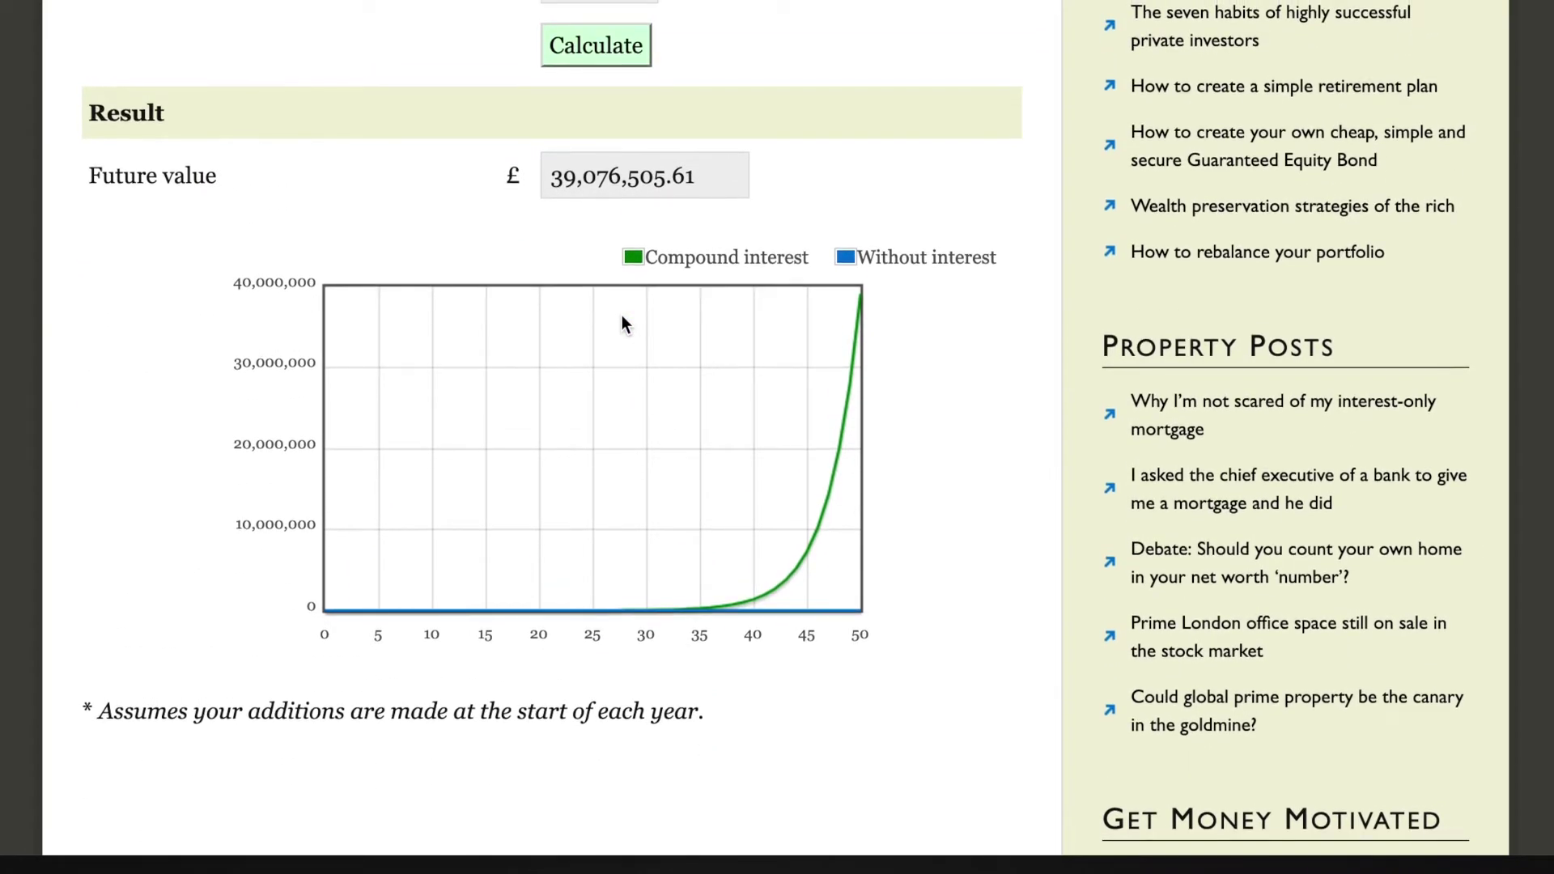
pyautogui.scroll(4, 623, 322)
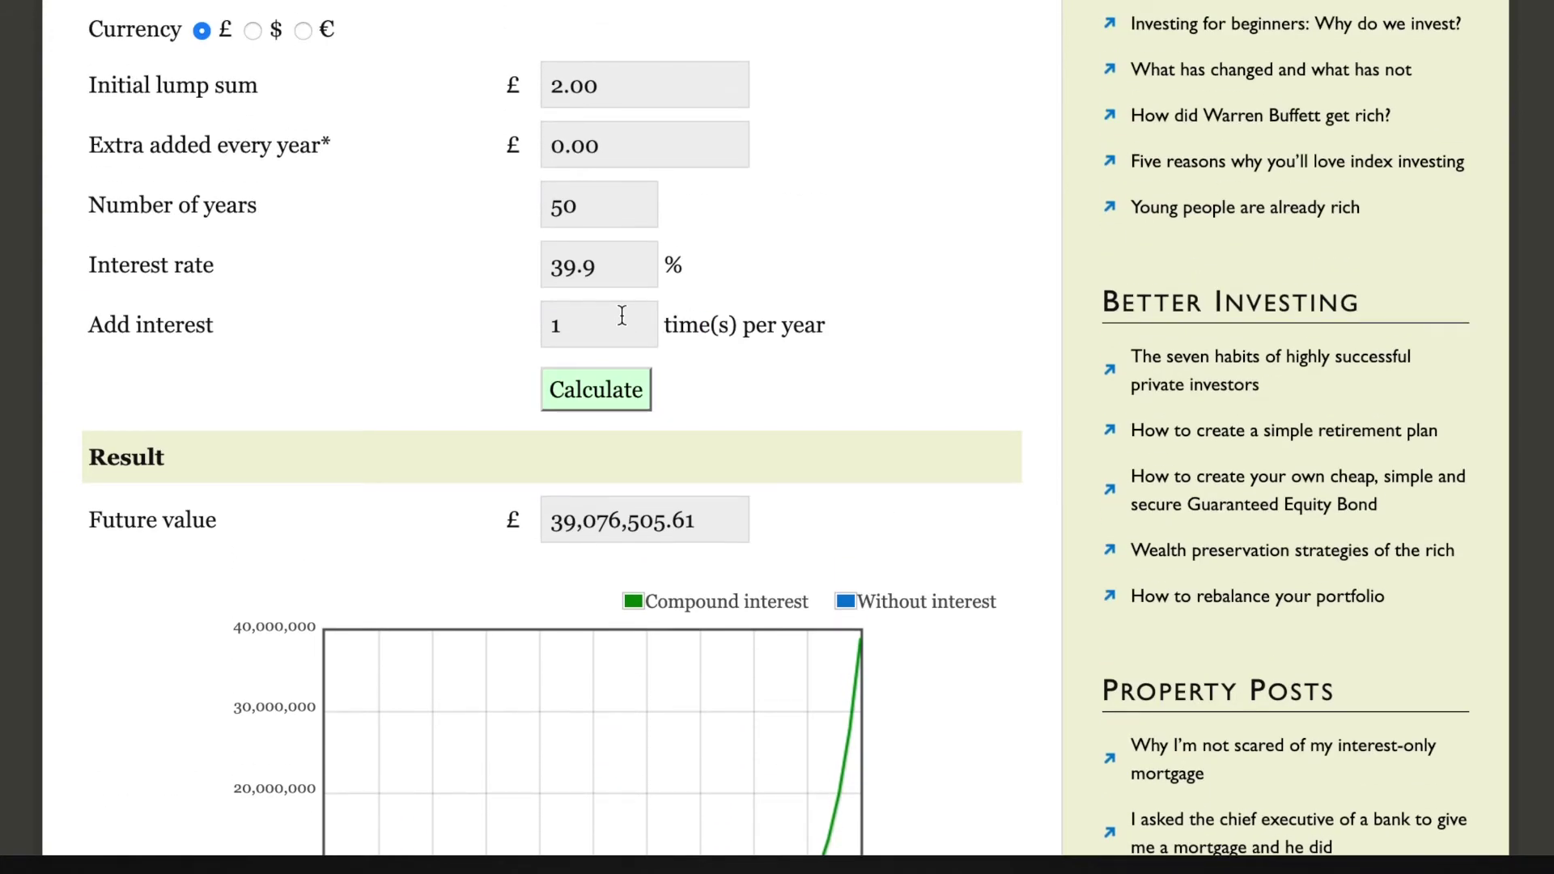
pyautogui.scroll(-1, 621, 315)
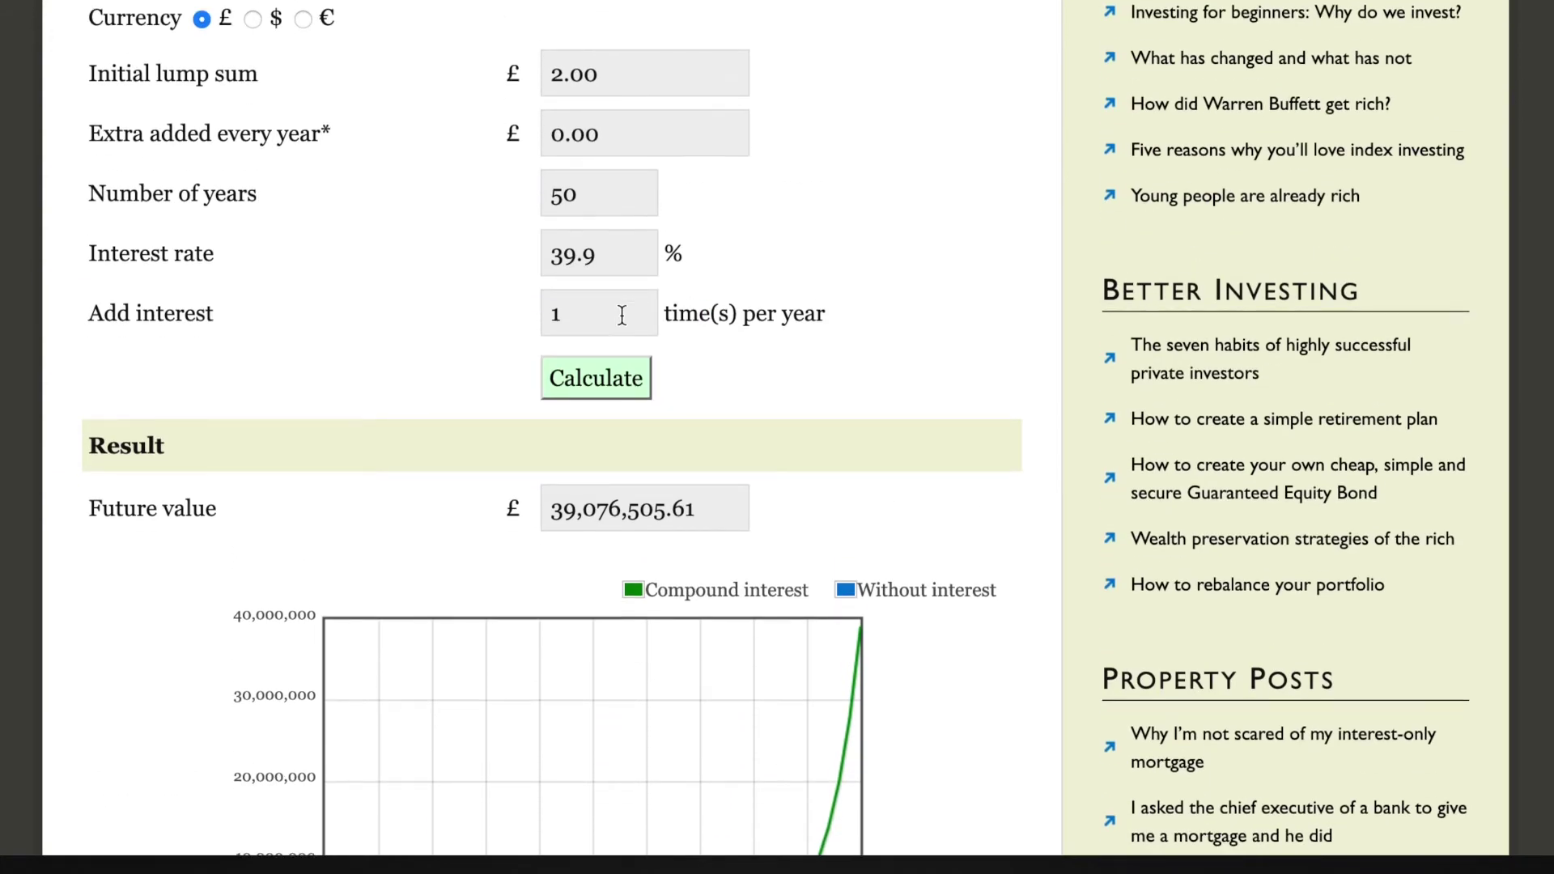
pyautogui.doubleClick(617, 257)
# Set the rate back to 0.01% and the term to 500 years, recalculating to £2.10.
pyautogui.write('0')
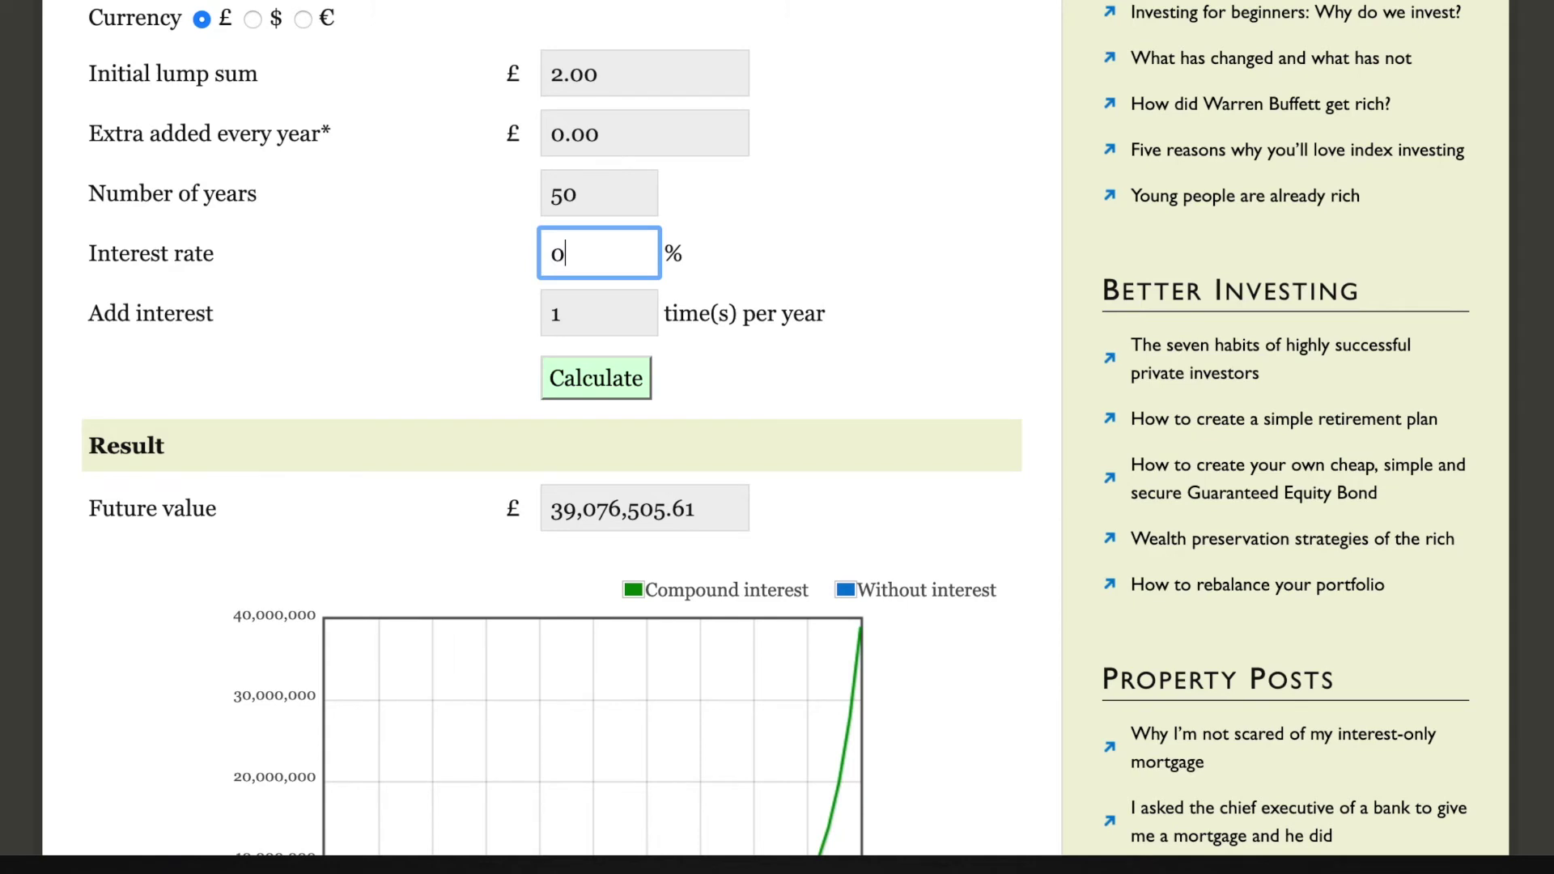
pyautogui.write('.01')
pyautogui.click(601, 197)
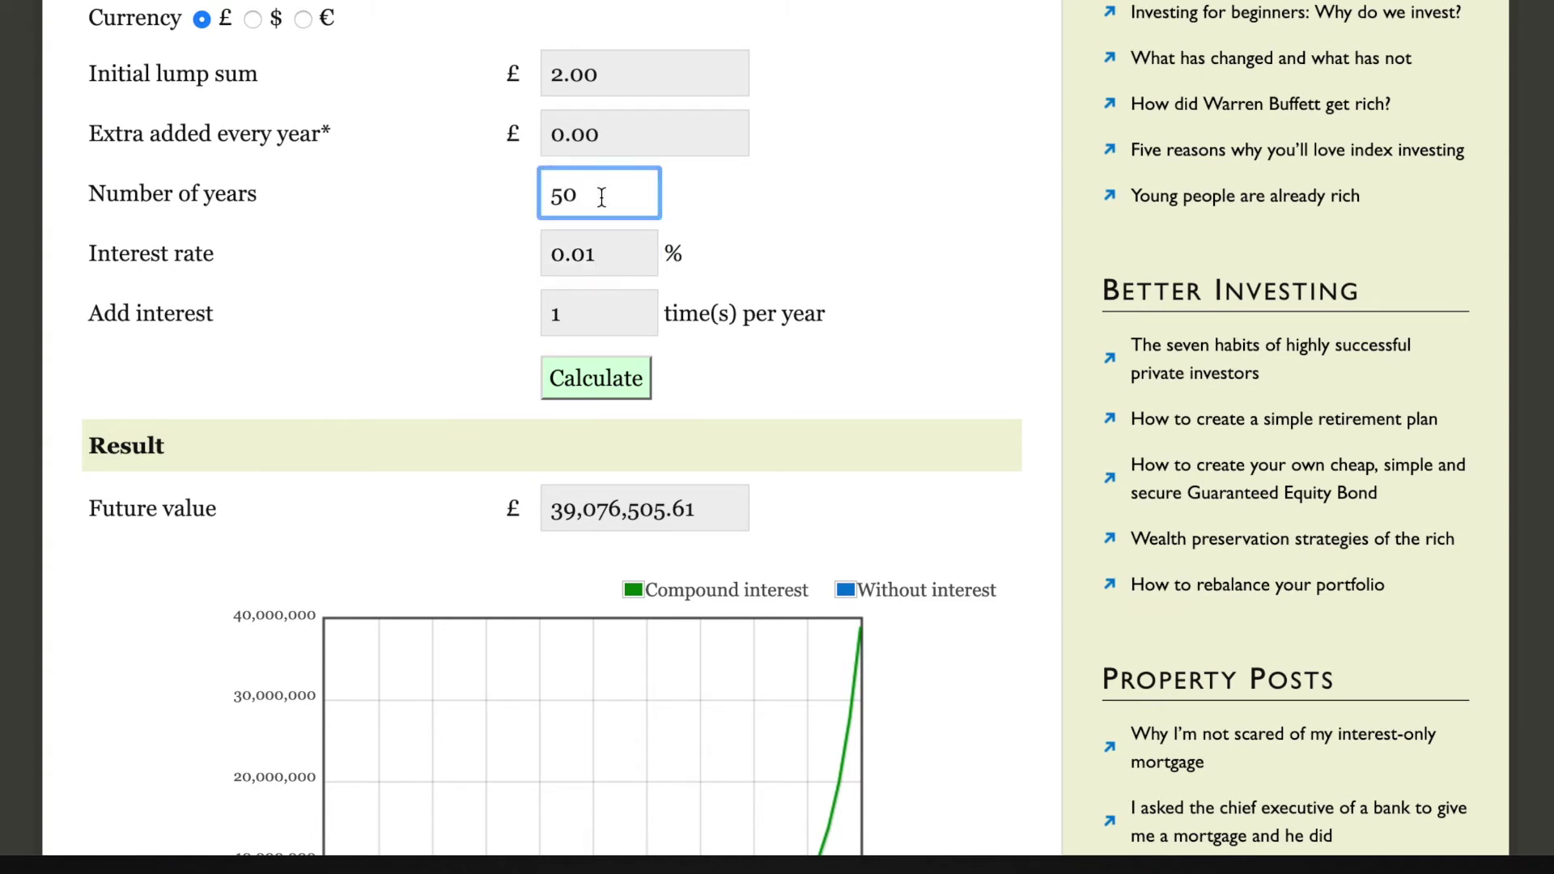
pyautogui.press('BackSpace')
pyautogui.press('BackSpace')
pyautogui.write('500')
pyautogui.scroll(-2, 669, 374)
pyautogui.click(619, 262)
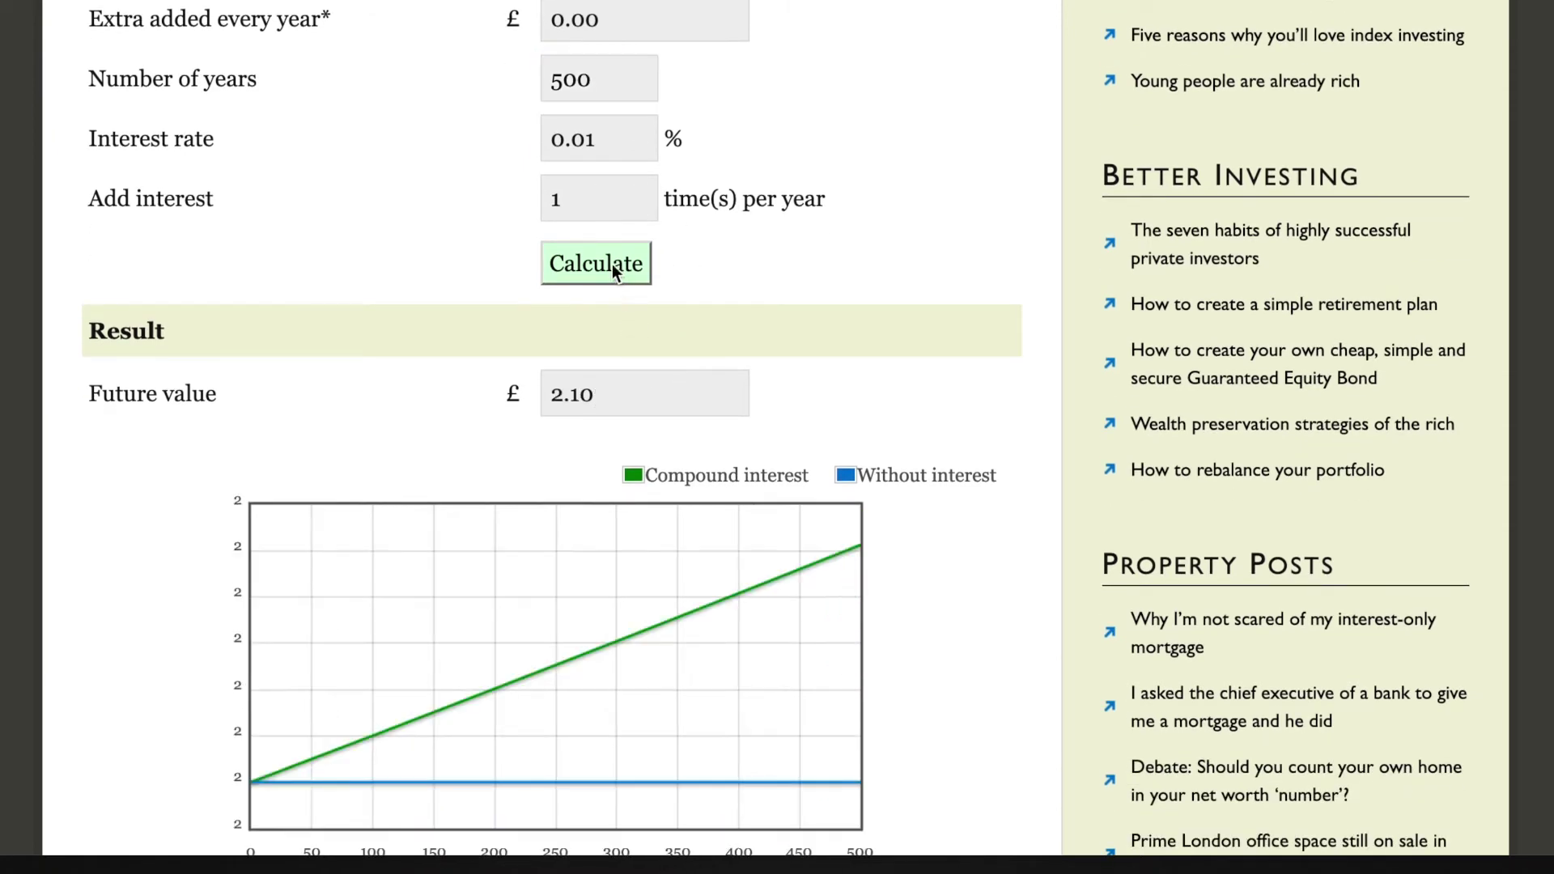
pyautogui.scroll(1, 644, 435)
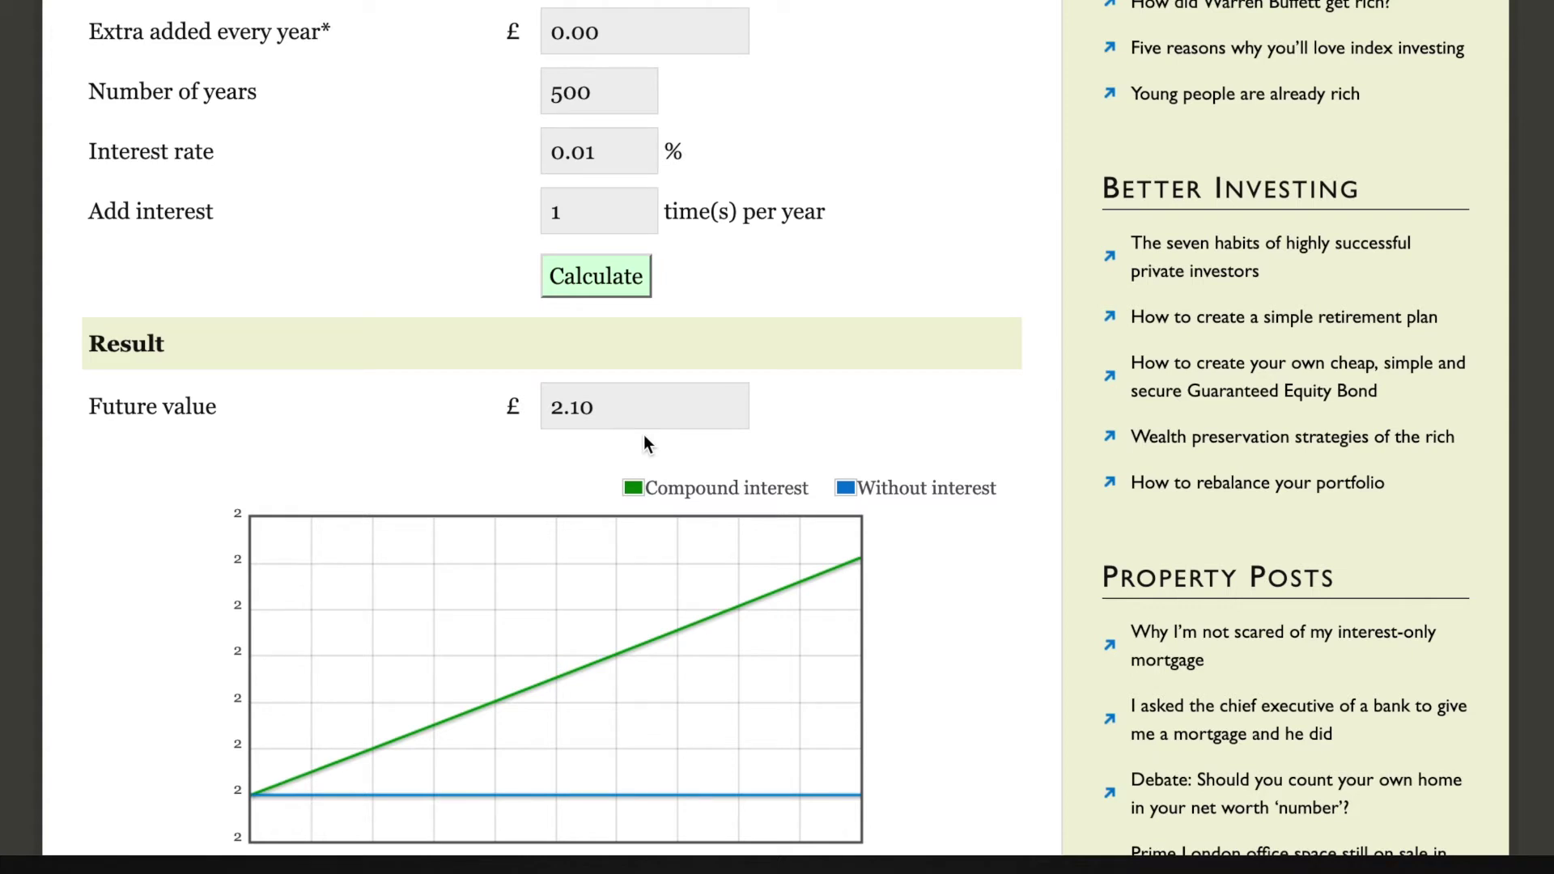
pyautogui.scroll(1, 643, 444)
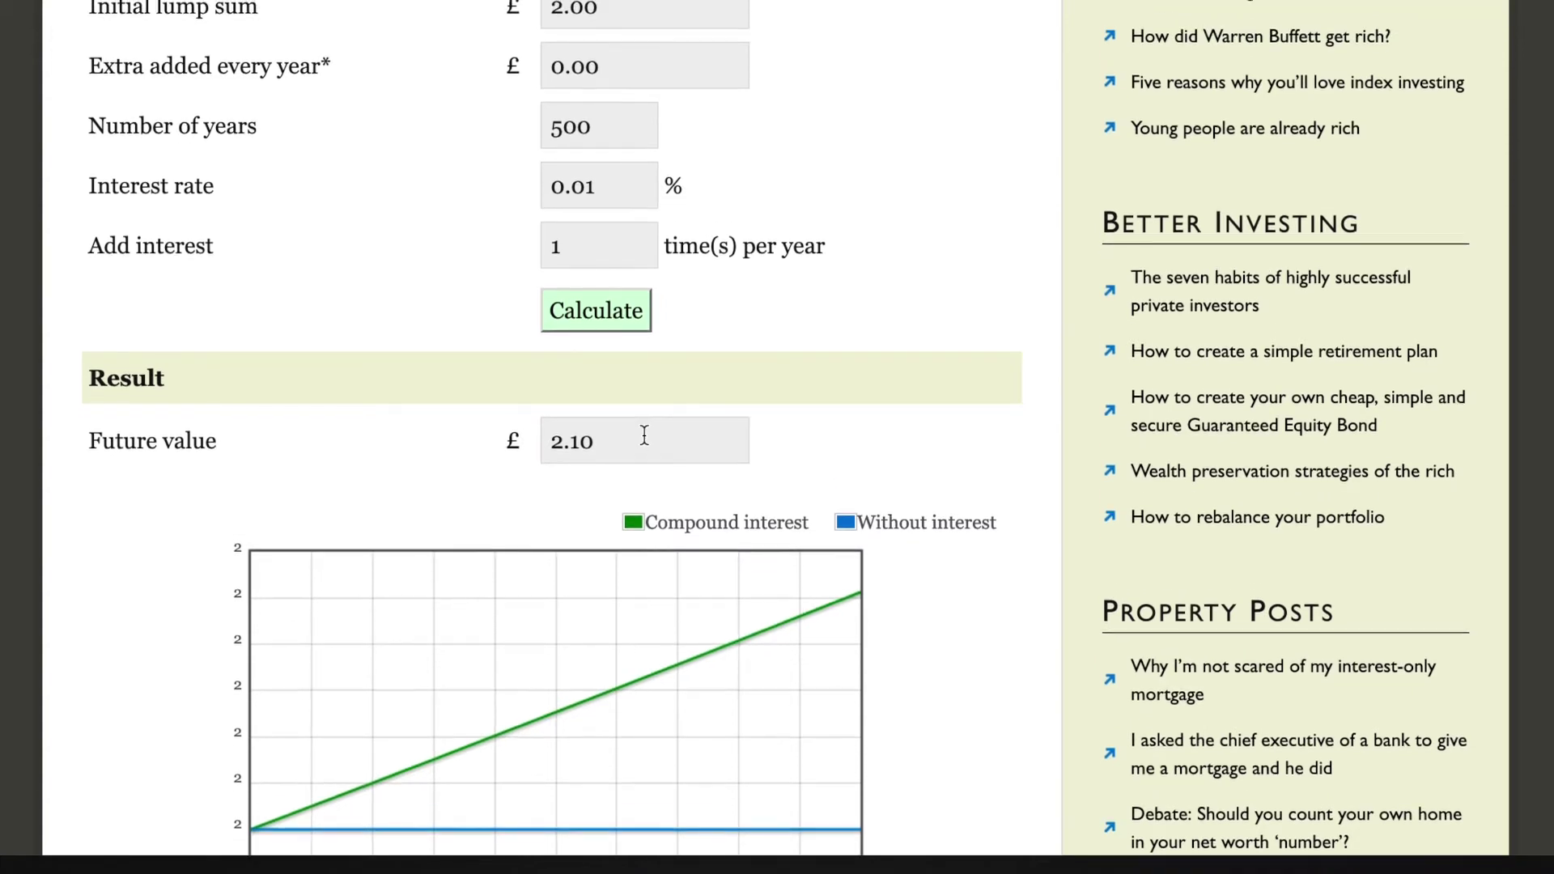
pyautogui.scroll(1, 644, 436)
# Replace the 500-year term with 2020 years and recalculate, giving £2.45.
pyautogui.click(610, 185)
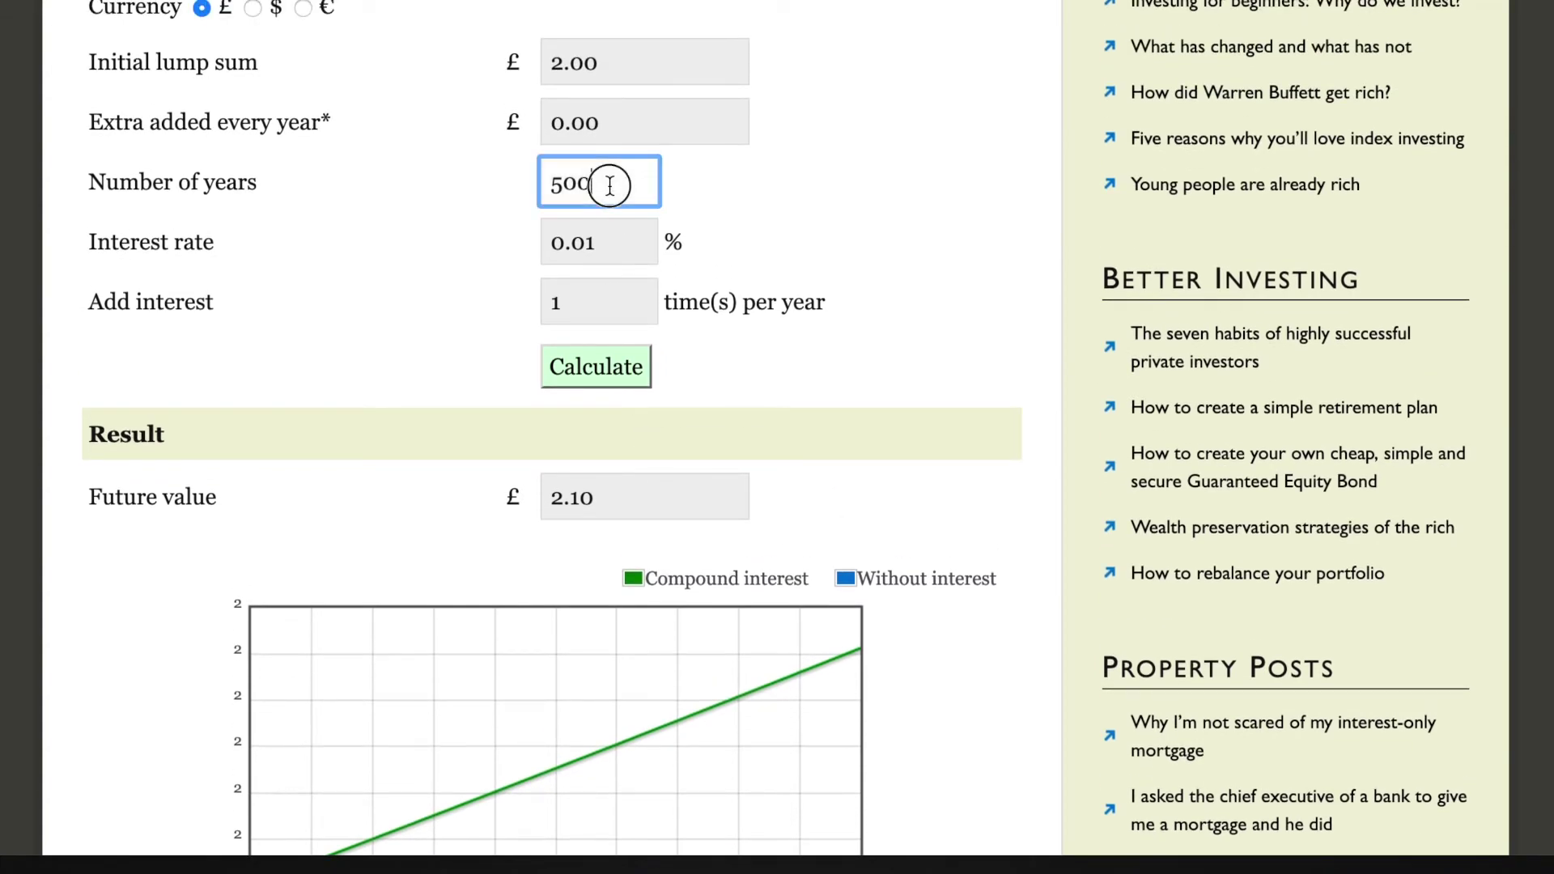
pyautogui.moveTo(589, 191); pyautogui.dragTo(489, 184)
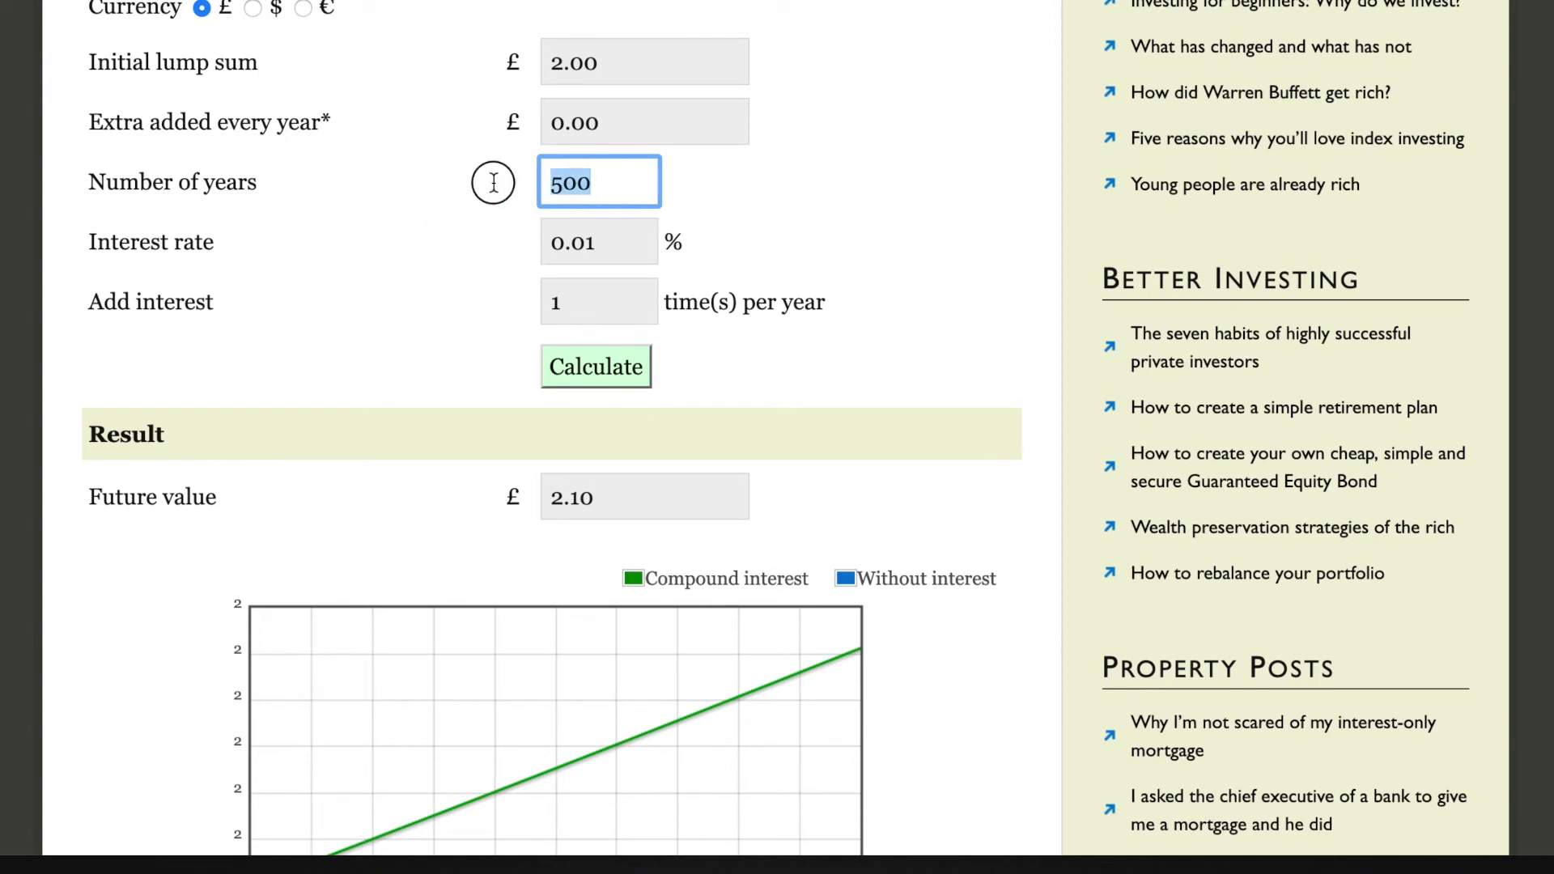
pyautogui.write('2020')
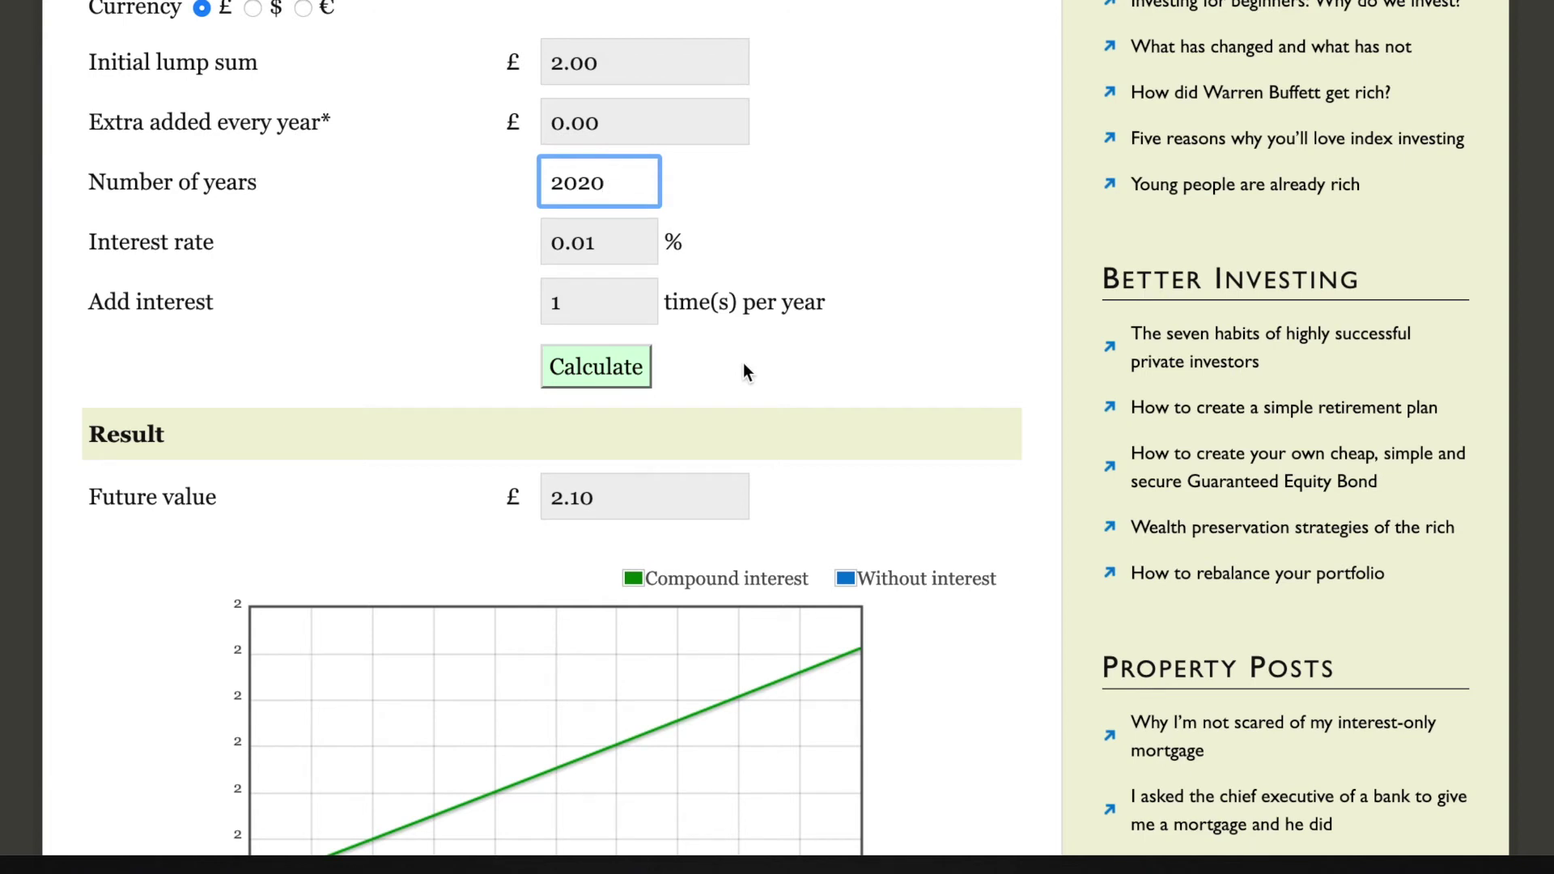
pyautogui.click(596, 362)
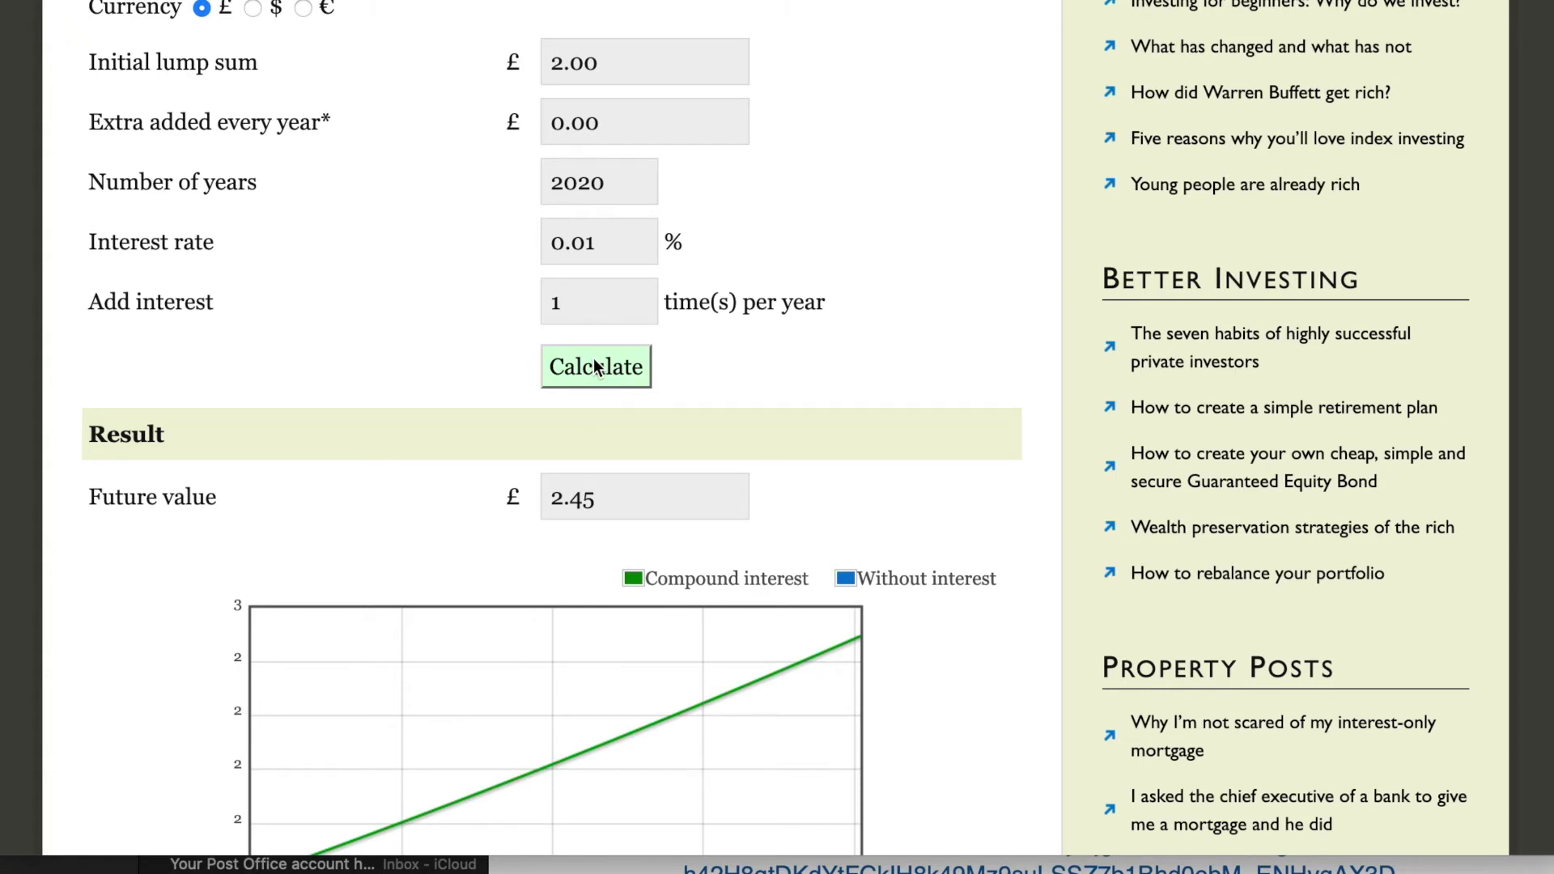
# Change the term to 10000 years and recalculate.
pyautogui.moveTo(628, 180); pyautogui.dragTo(511, 183)
pyautogui.write('0000')
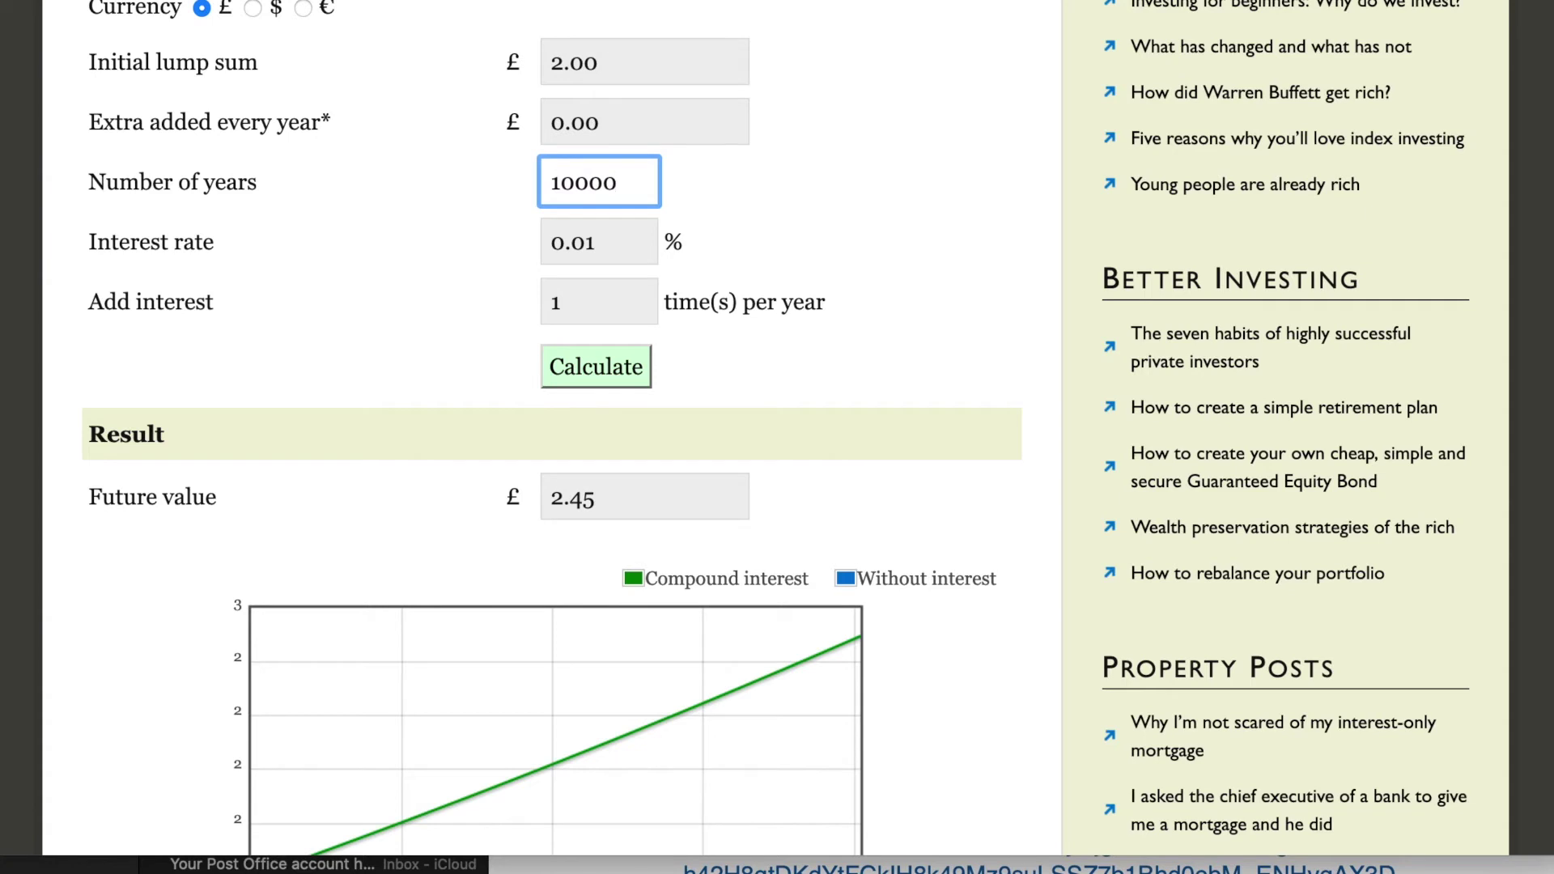
pyautogui.click(637, 380)
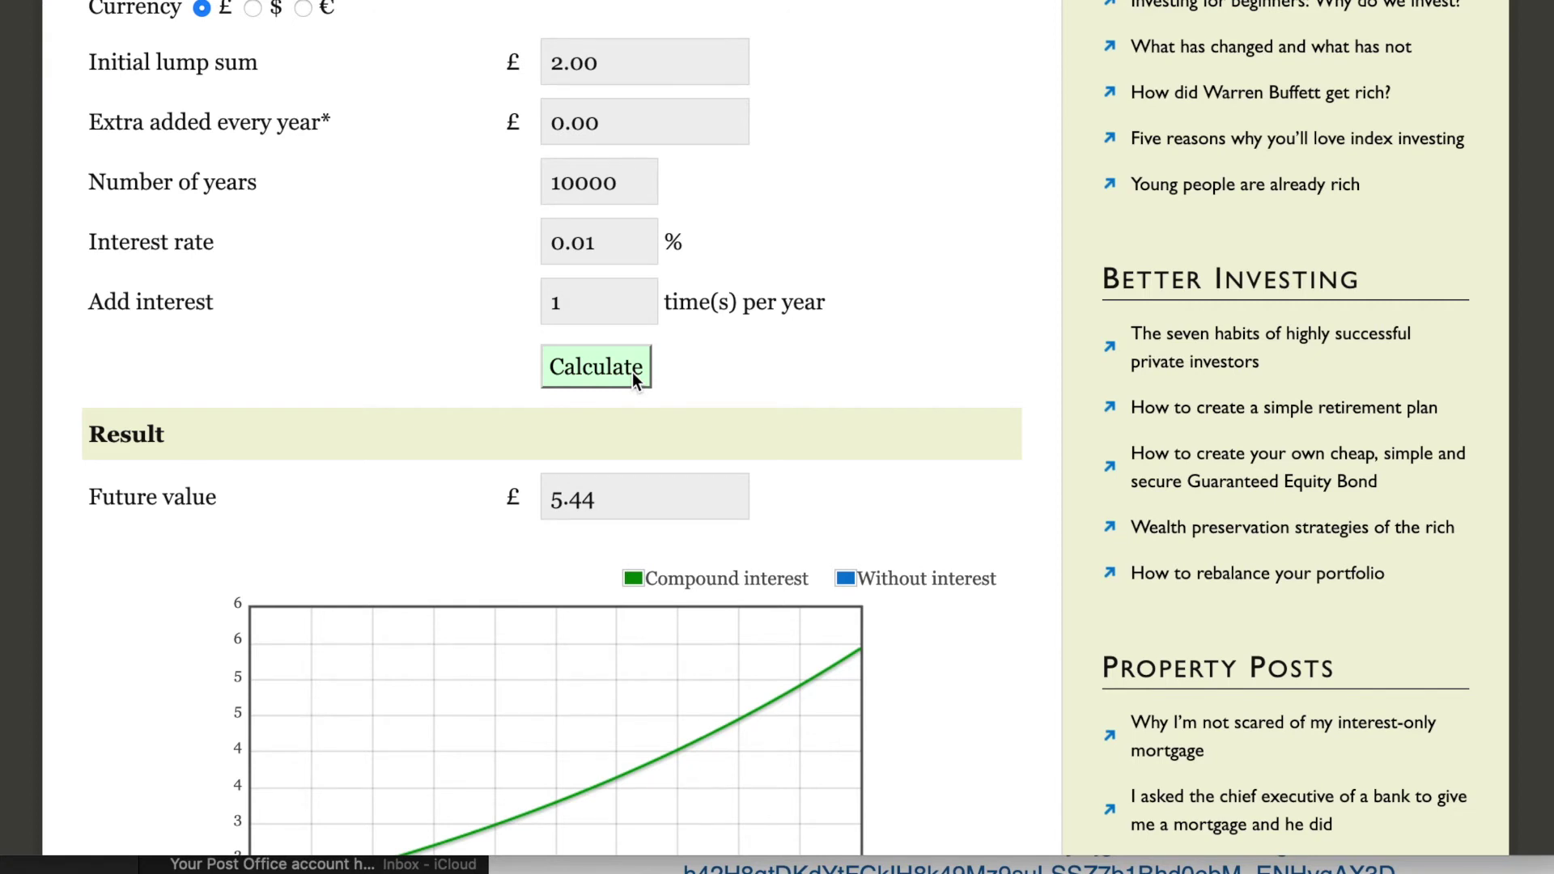
# Change the term to 20000 years and recalculate, giving £14.78.
pyautogui.click(382, 197)
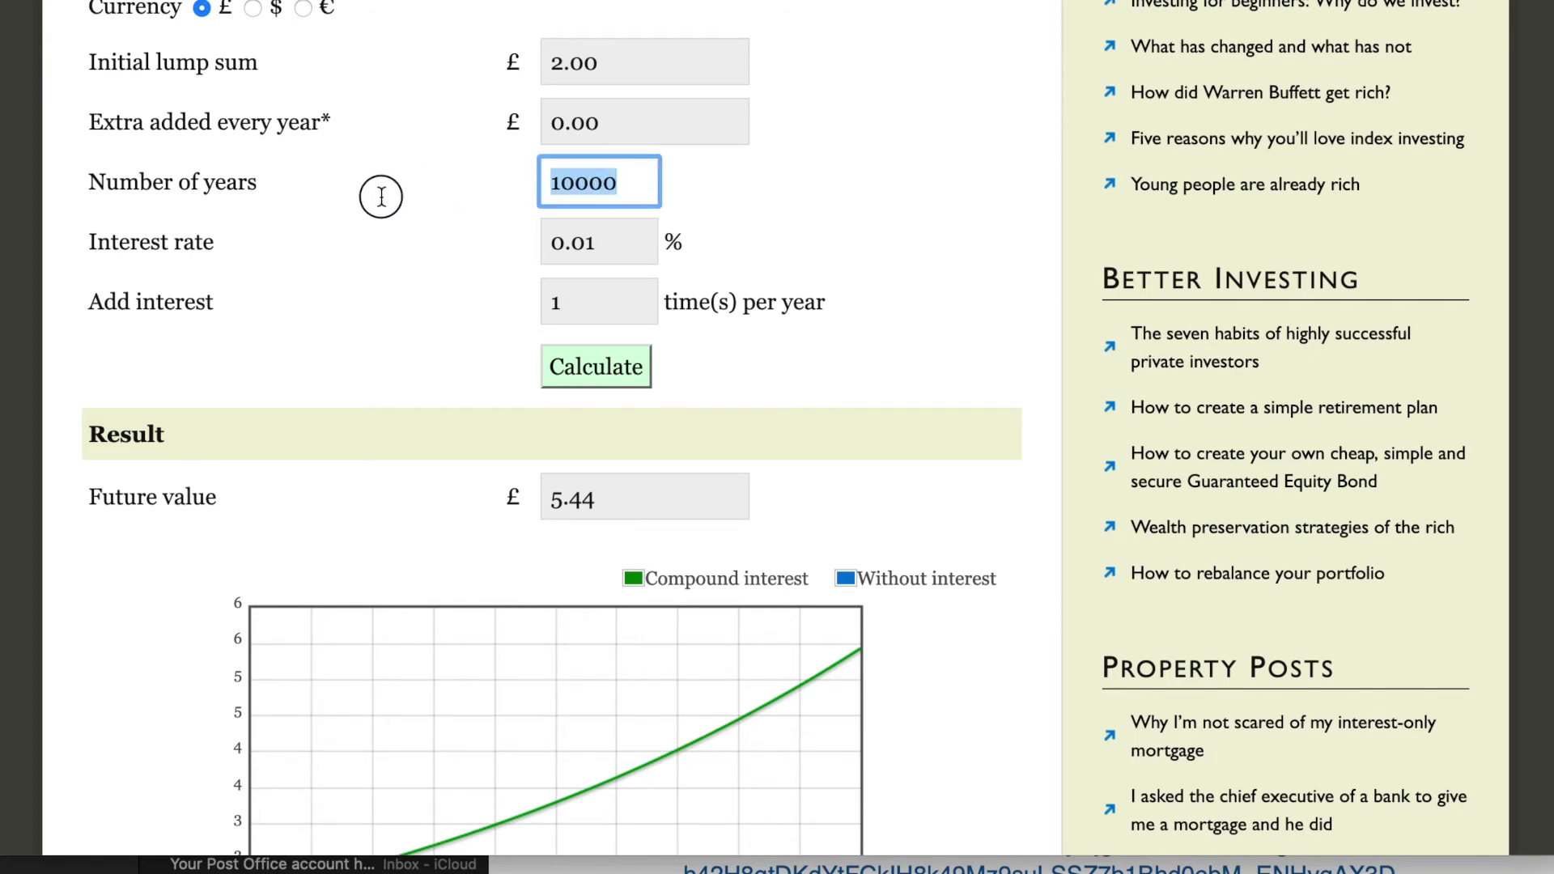
pyautogui.moveTo(645, 173); pyautogui.dragTo(469, 178)
pyautogui.write('20000')
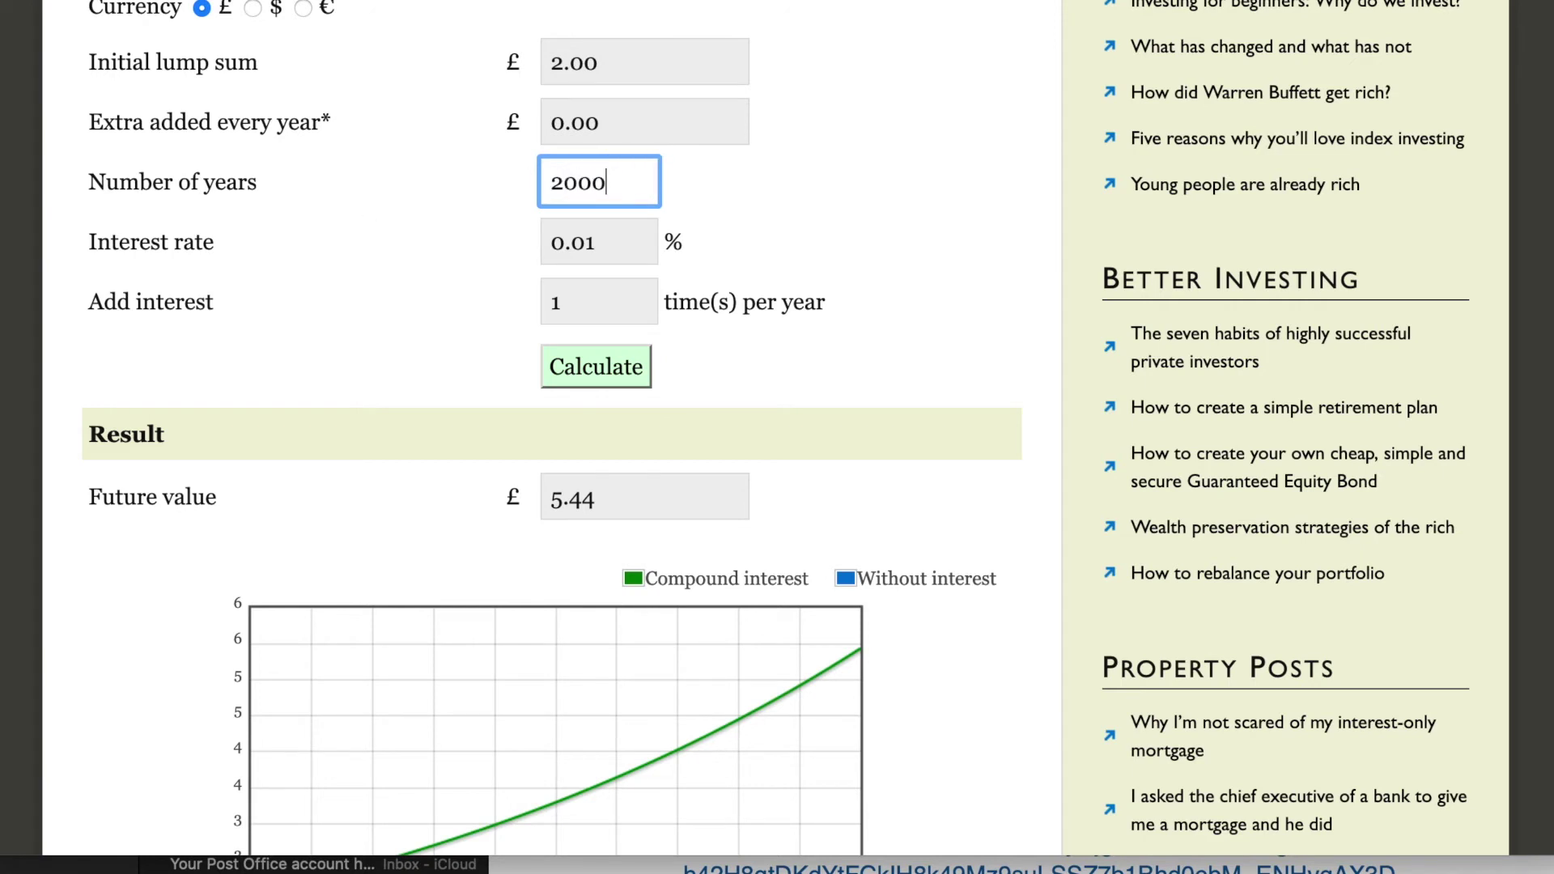
pyautogui.click(578, 368)
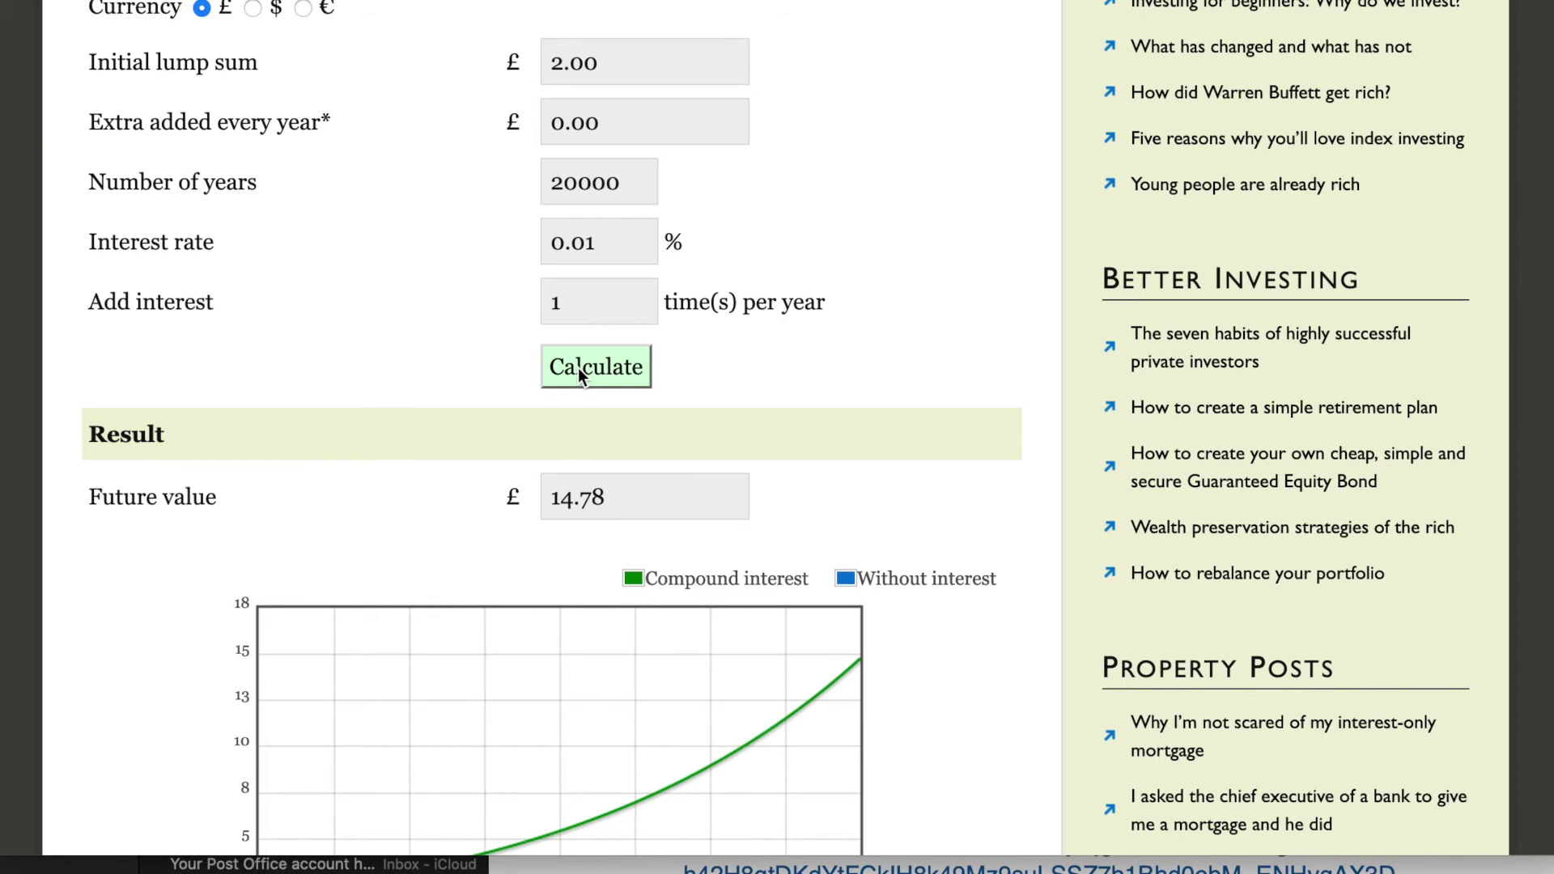
pyautogui.click(644, 179)
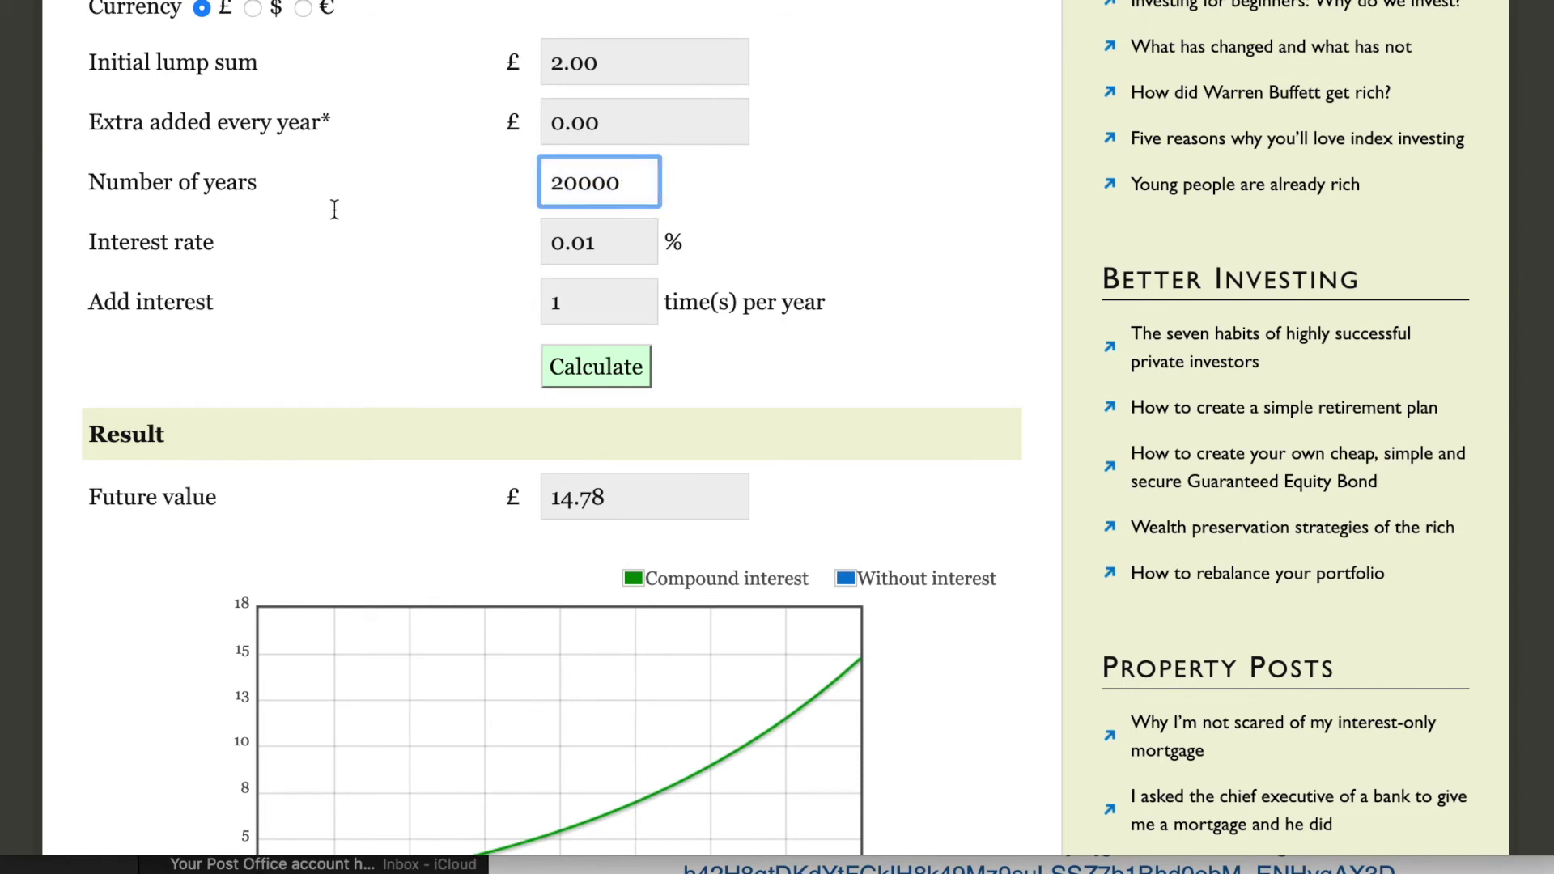
# Replace the 20000-year term with 30446 years and recalculate, yielding £42.00.
pyautogui.moveTo(648, 180); pyautogui.dragTo(464, 183)
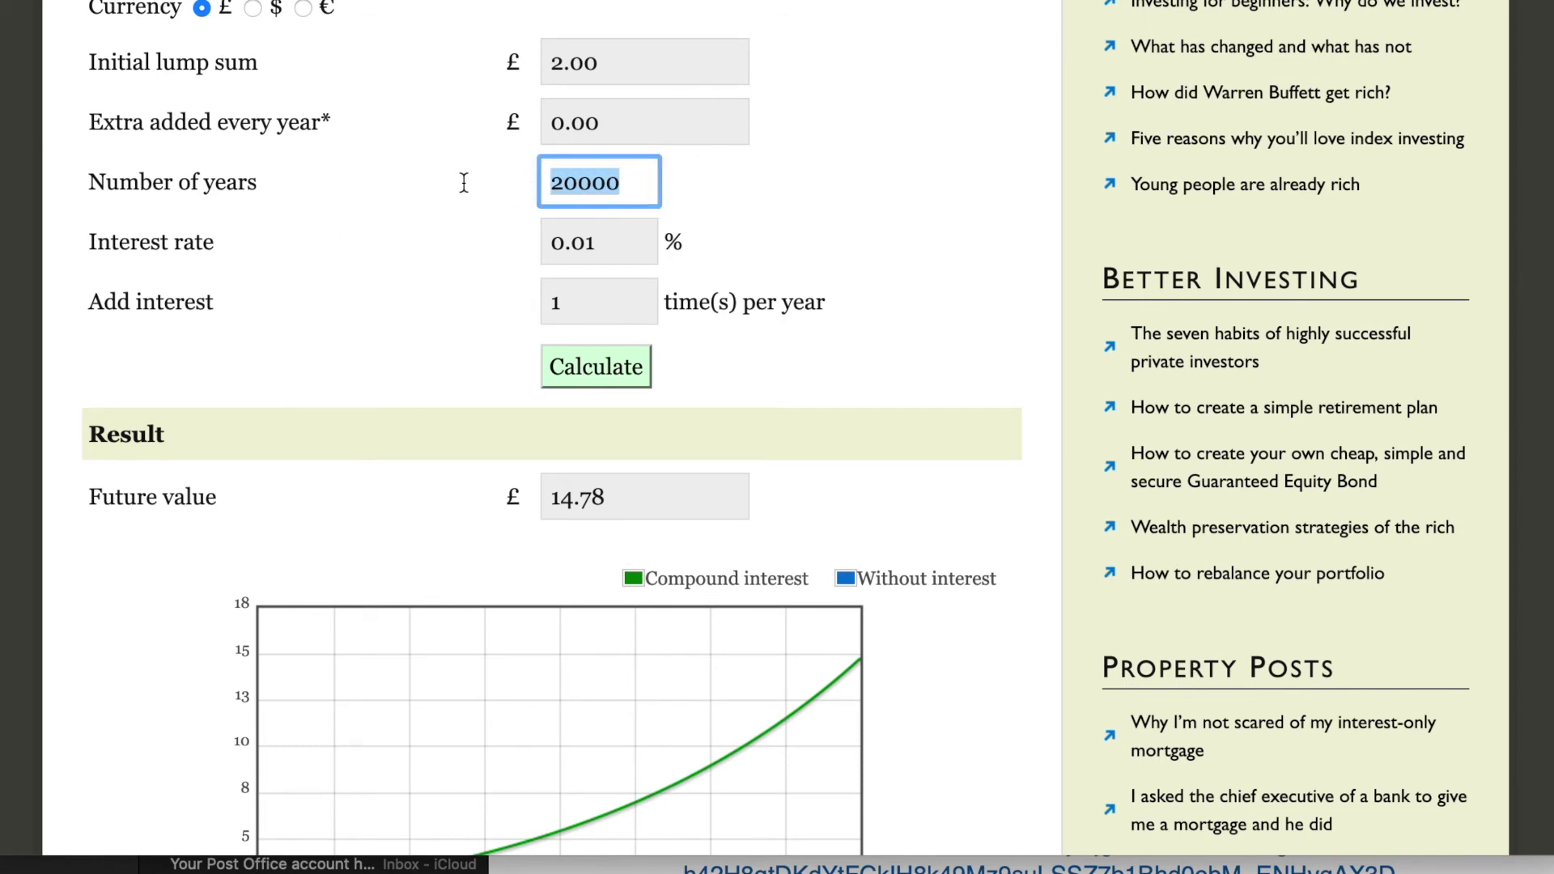
pyautogui.press('BackSpace')
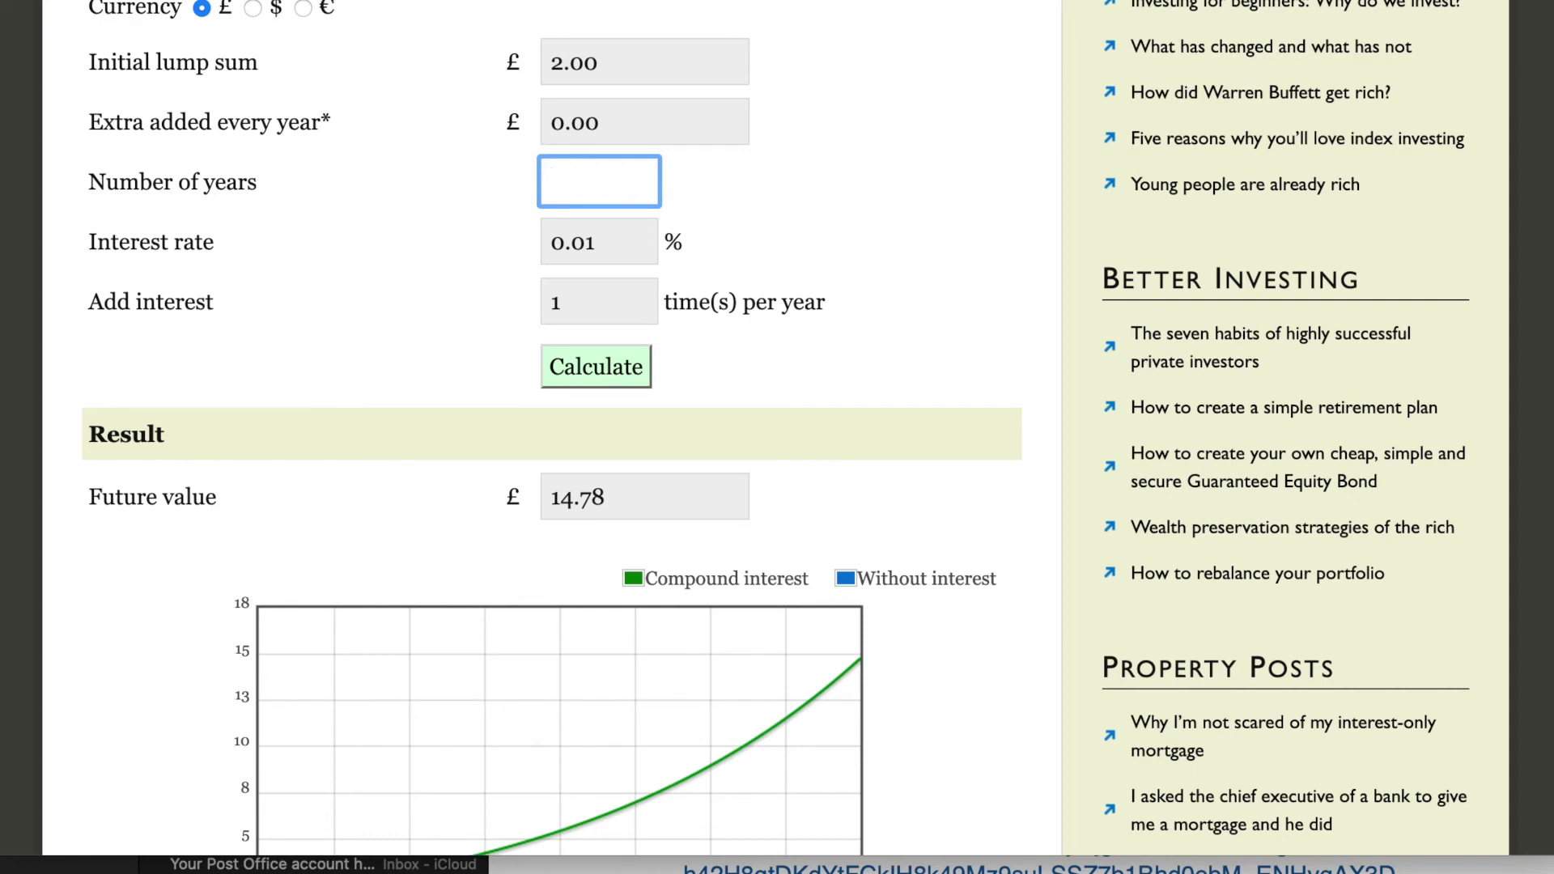
pyautogui.write('30446')
pyautogui.click(634, 374)
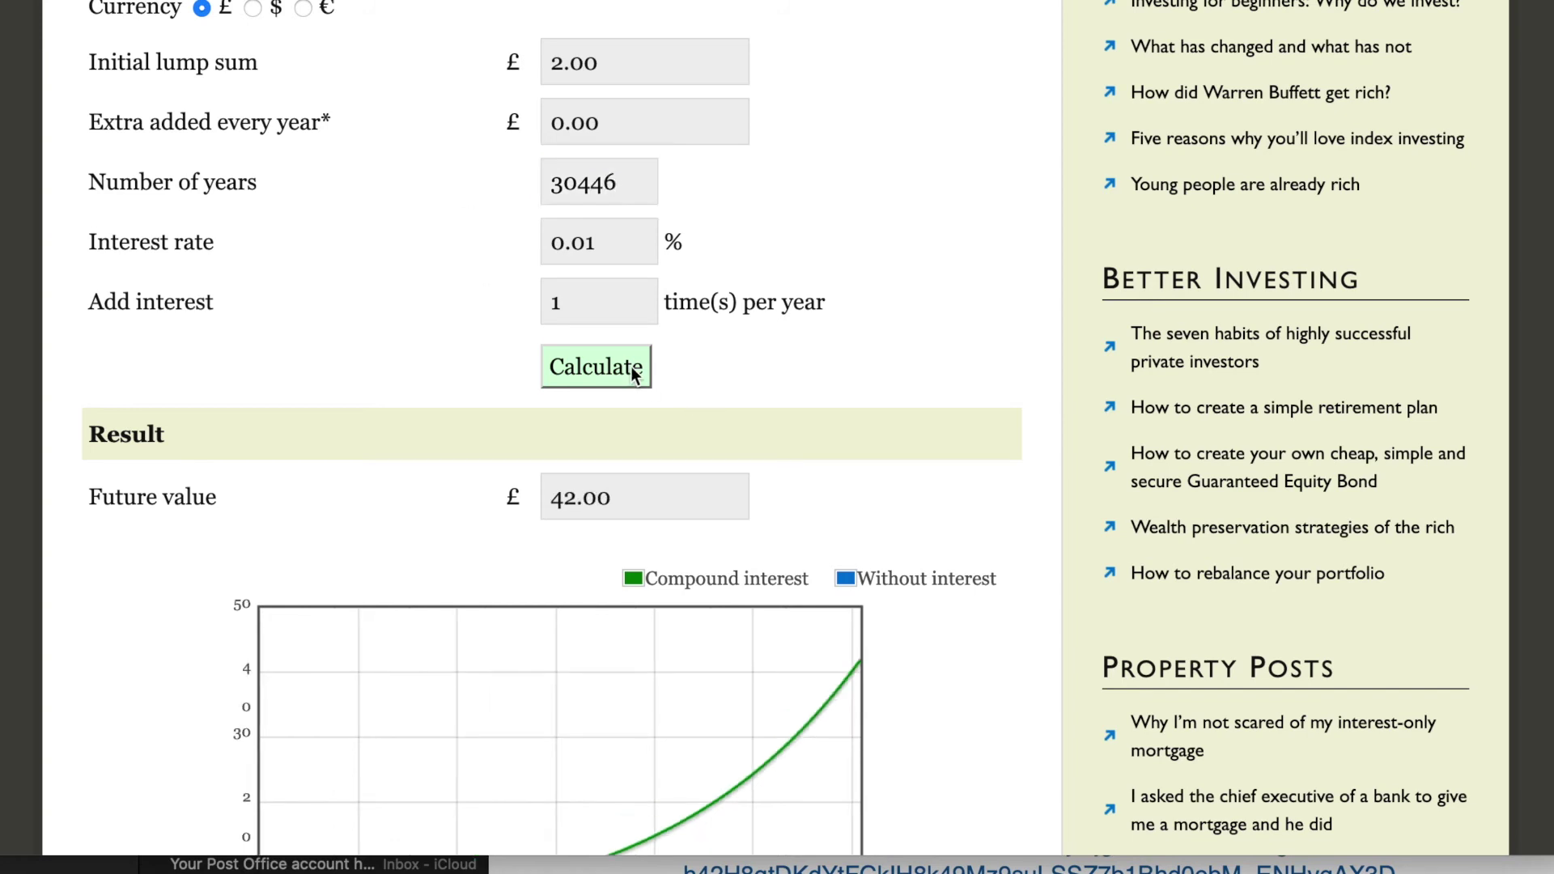